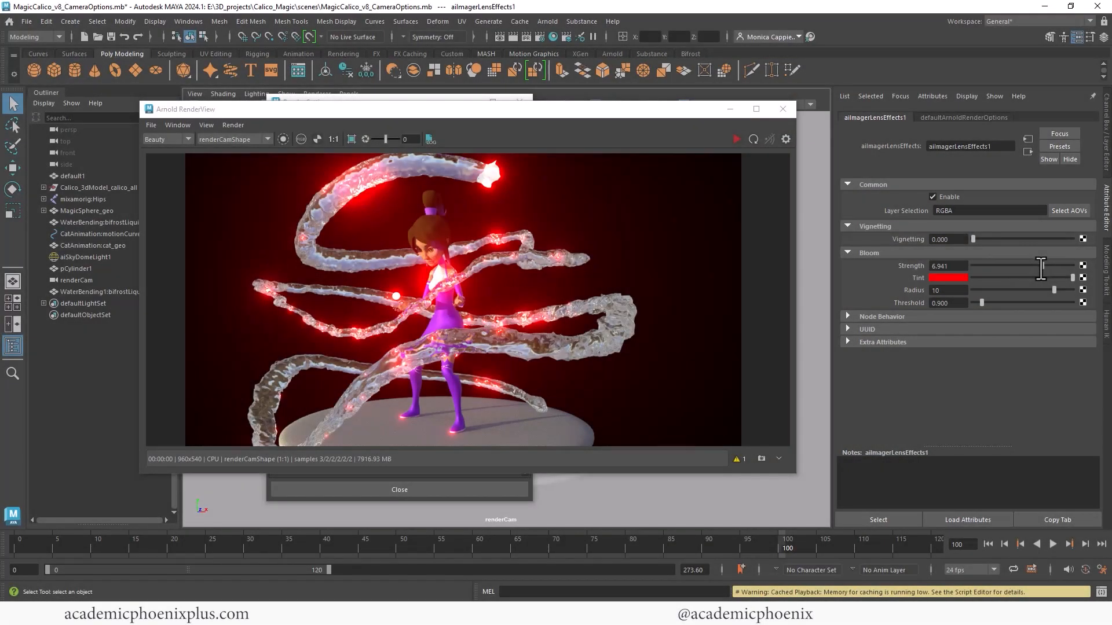
drag(1040, 268, 977, 305)
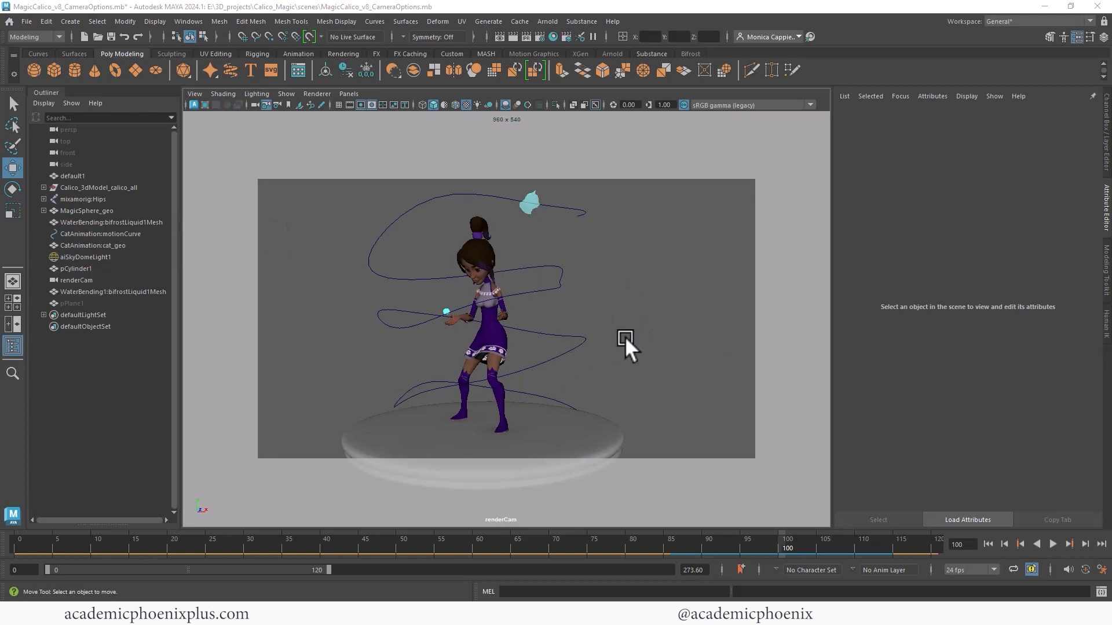
- Render the scene through renderCam in the Arnold RenderView and store a snapshot of the result, keeping the snapshot strip small
click(513, 37)
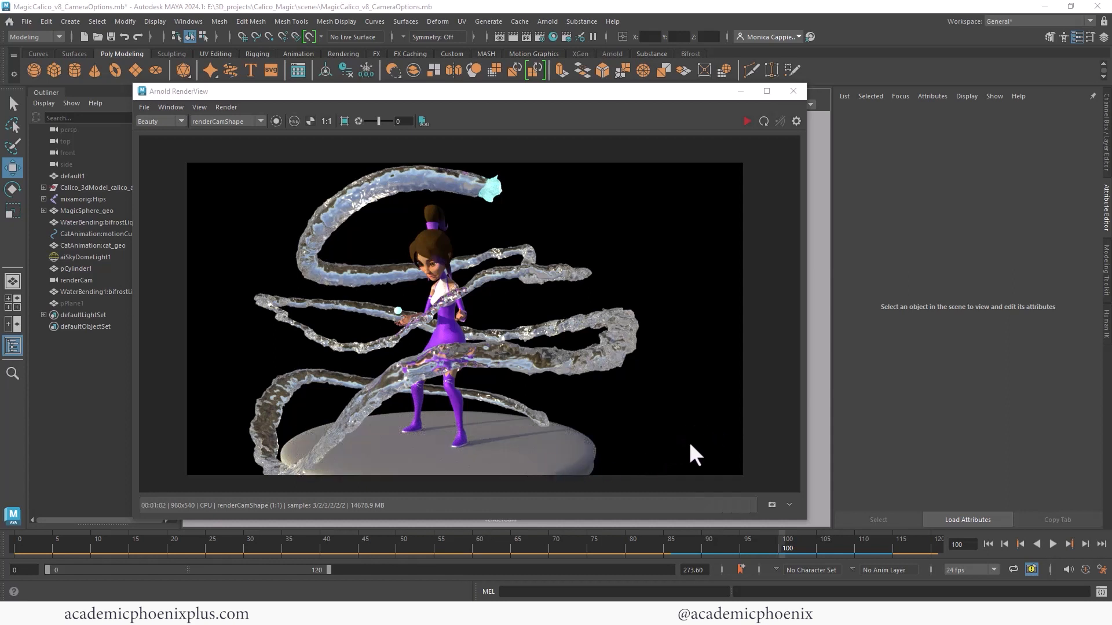
click(771, 505)
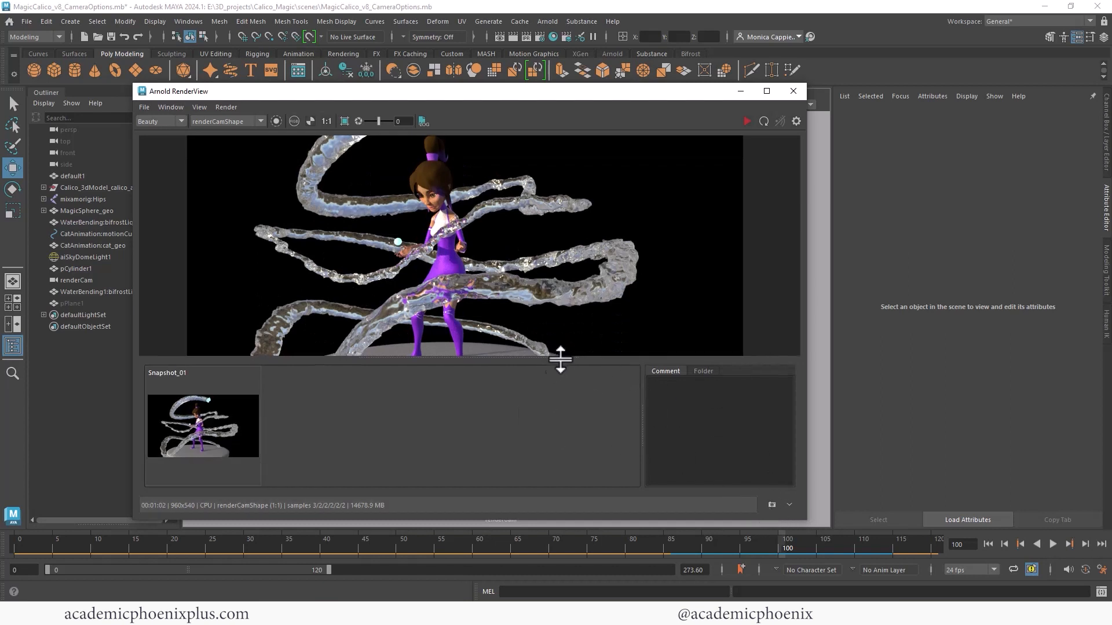
drag(559, 355, 548, 440)
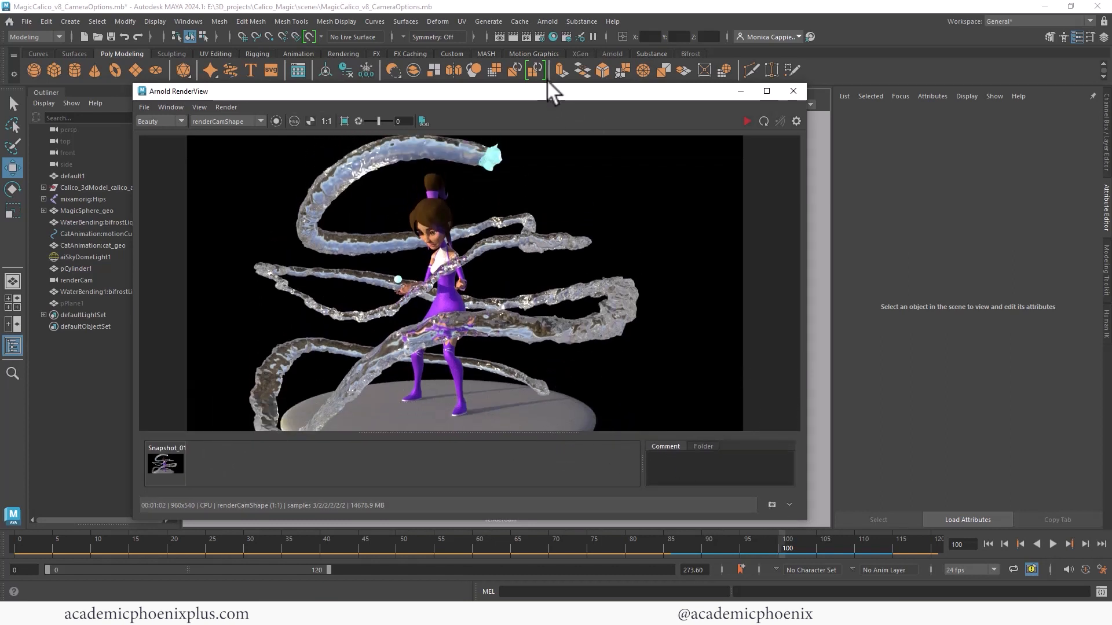
drag(551, 85, 561, 32)
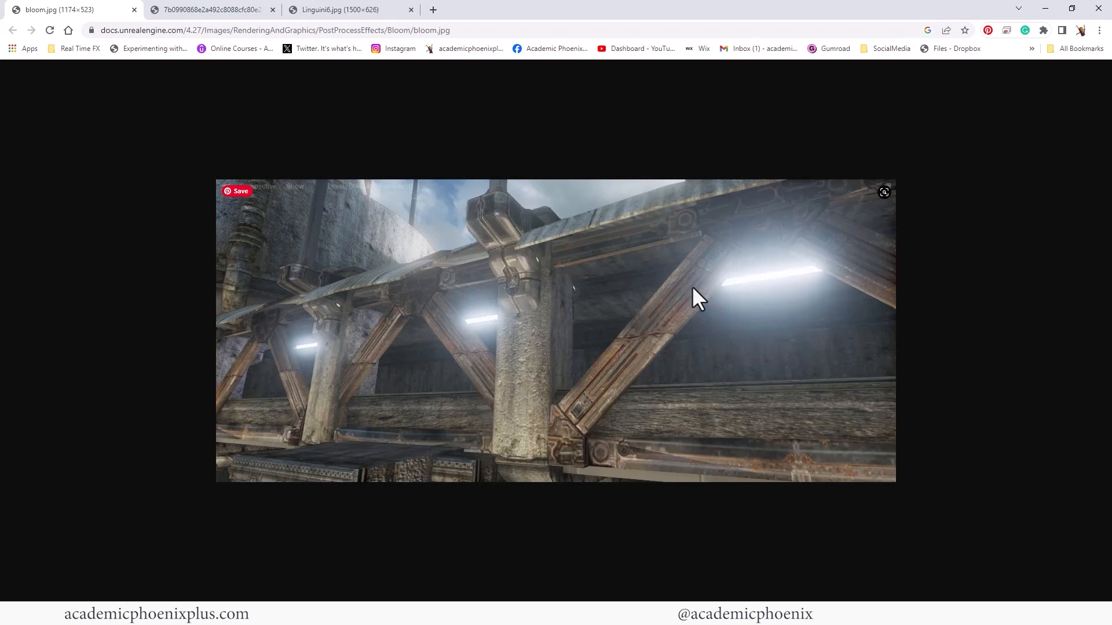
- Examine the remaining bloom reference images open in the web browser
click(199, 9)
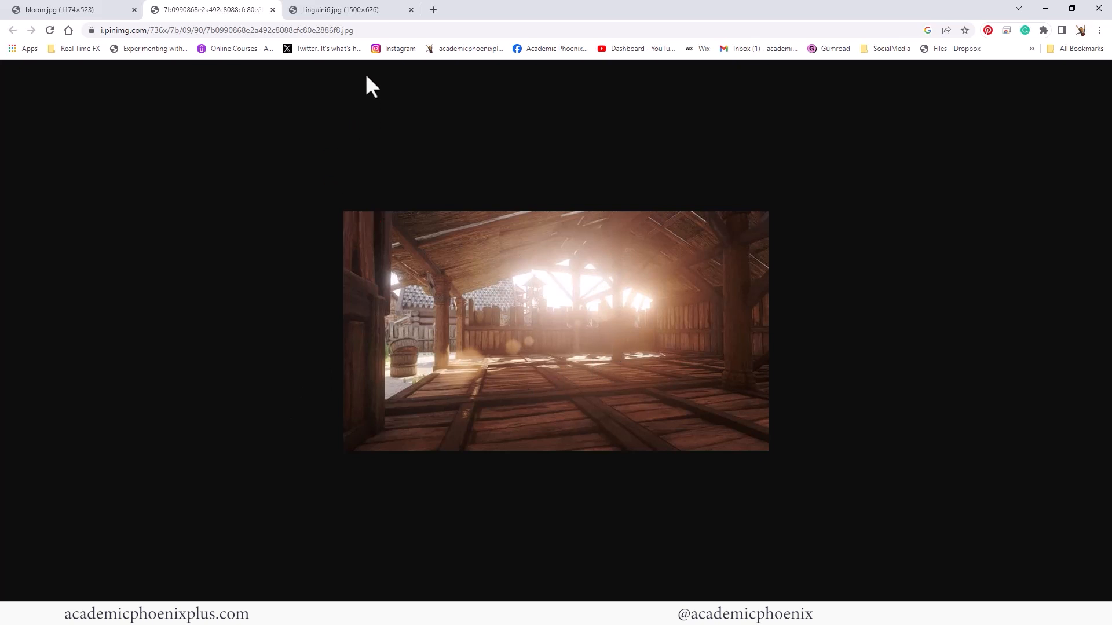
click(340, 10)
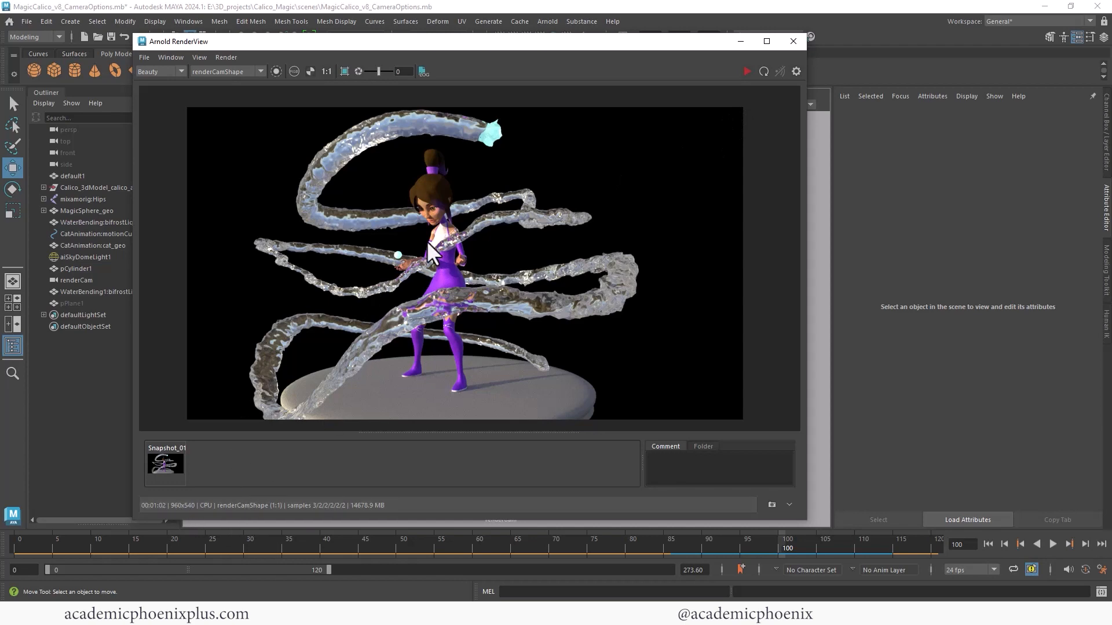
- Add a Lens Effects imager in the Arnold Renderer section of the Render Settings
click(742, 39)
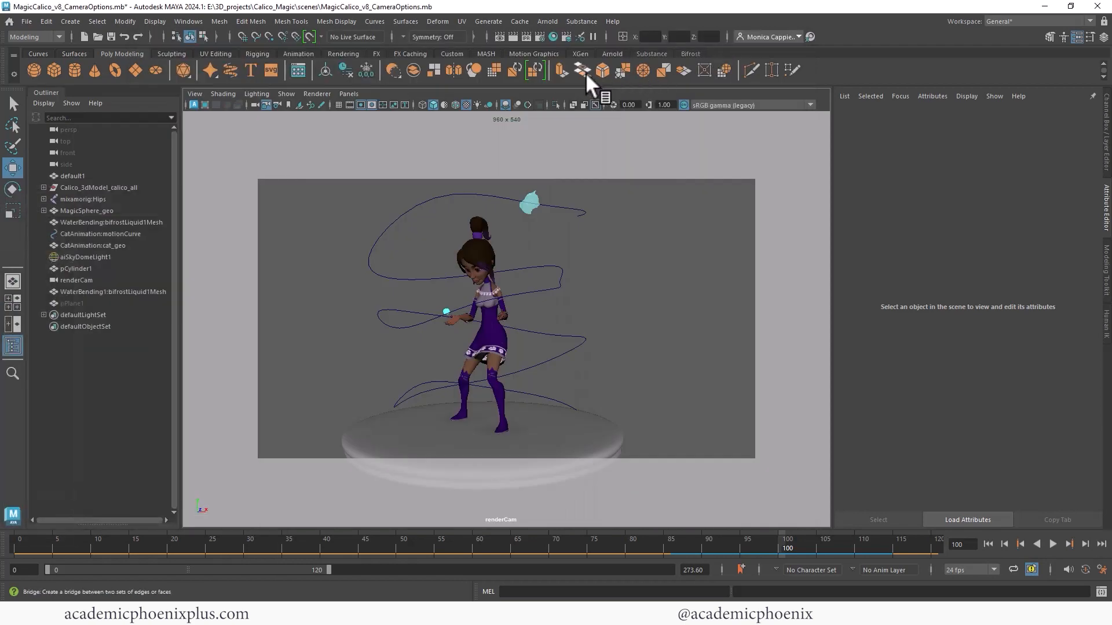
click(540, 36)
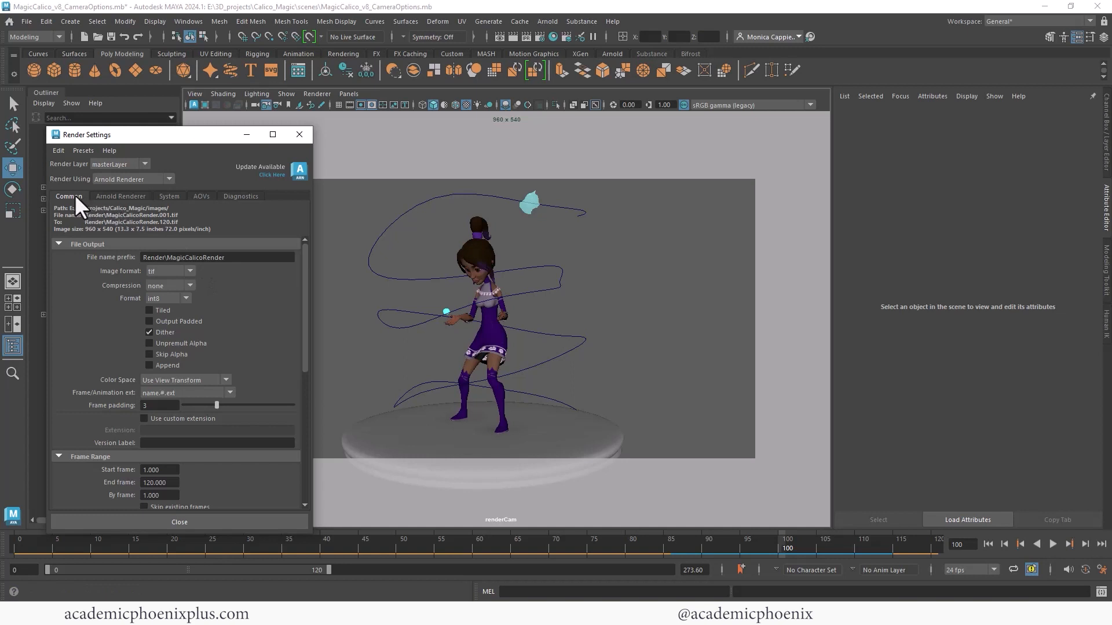
click(124, 196)
drag(275, 127, 275, 71)
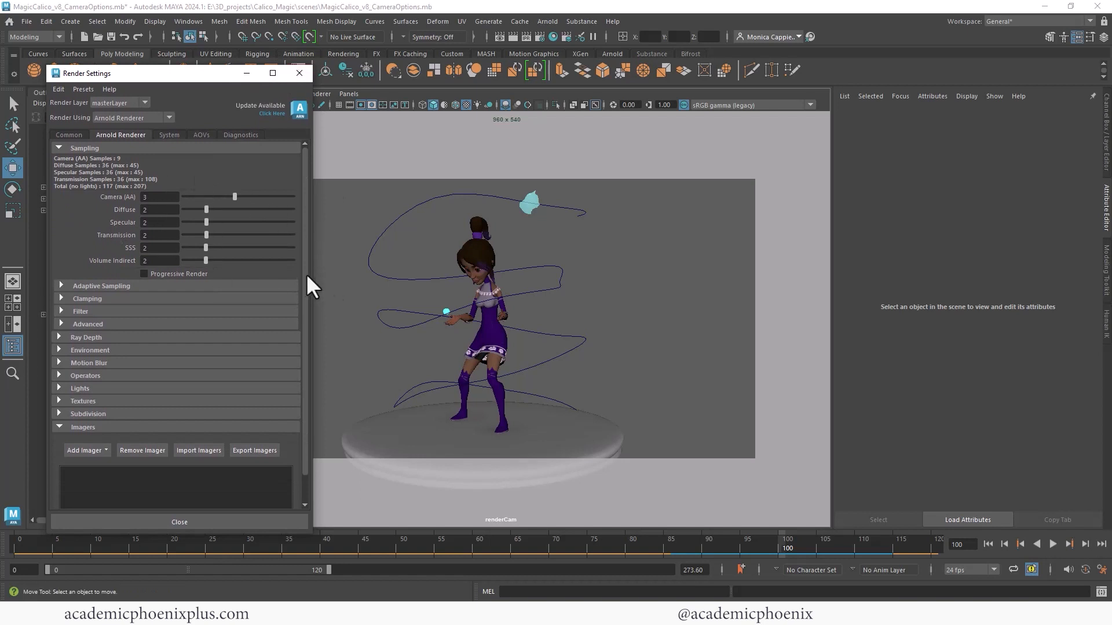
scroll(307, 278, down, 1)
click(59, 400)
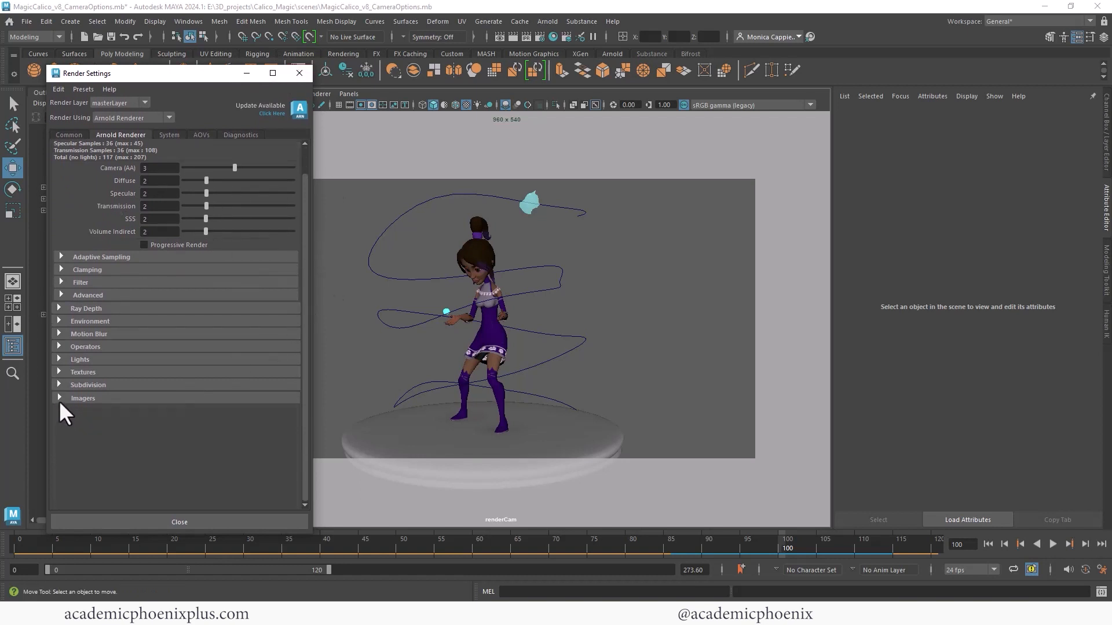
click(59, 400)
click(91, 423)
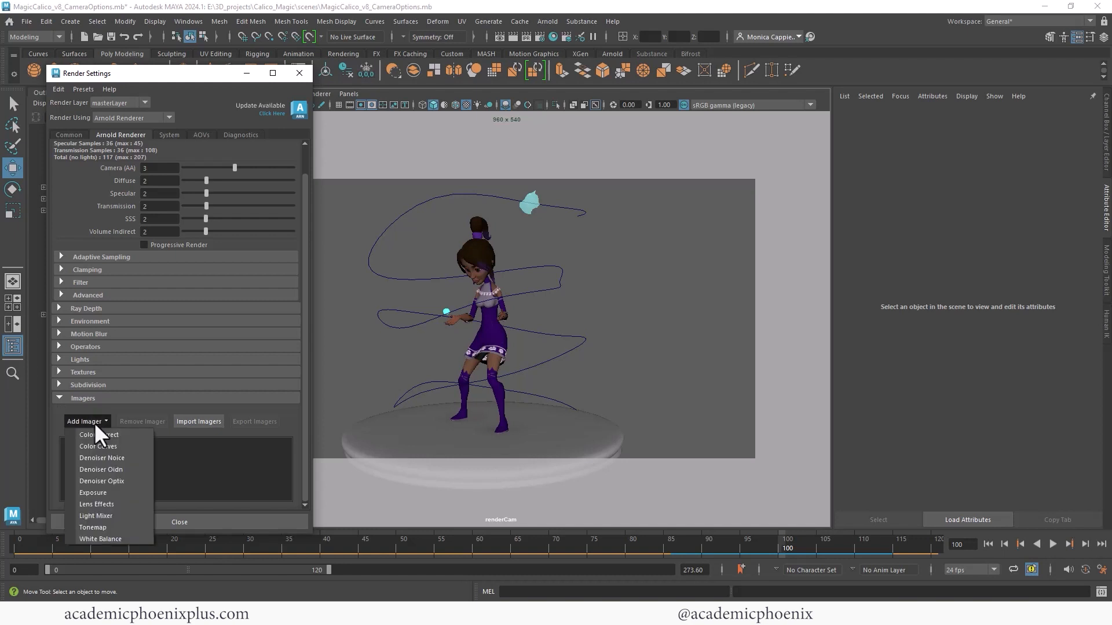
click(117, 504)
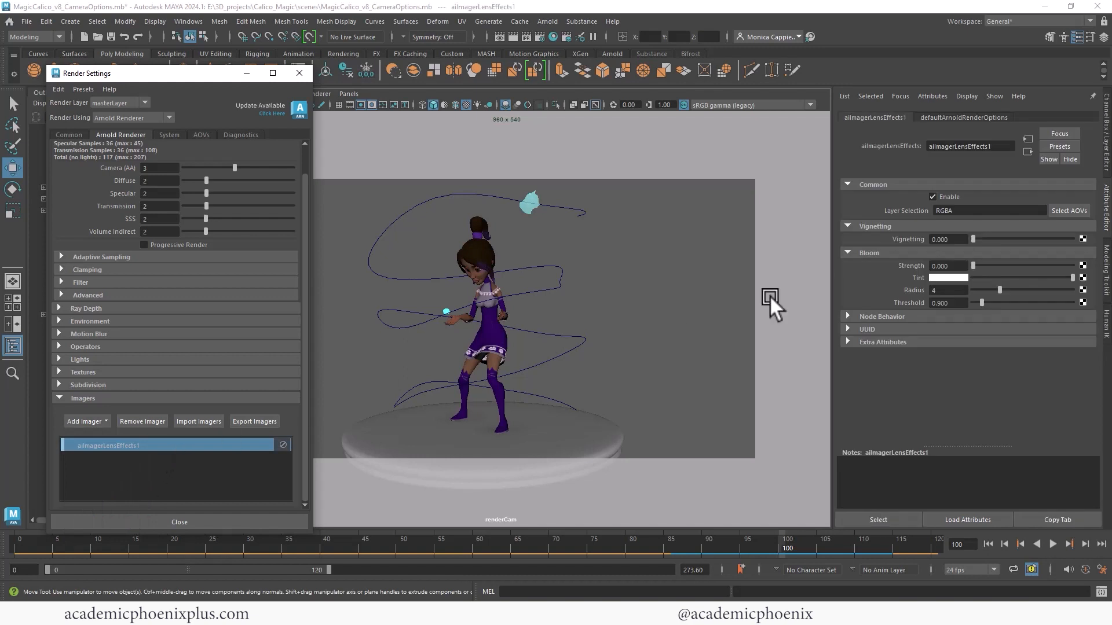
- Keep the lens effects attributes displayed and store a second snapshot of the Arnold render
click(1109, 218)
click(1108, 215)
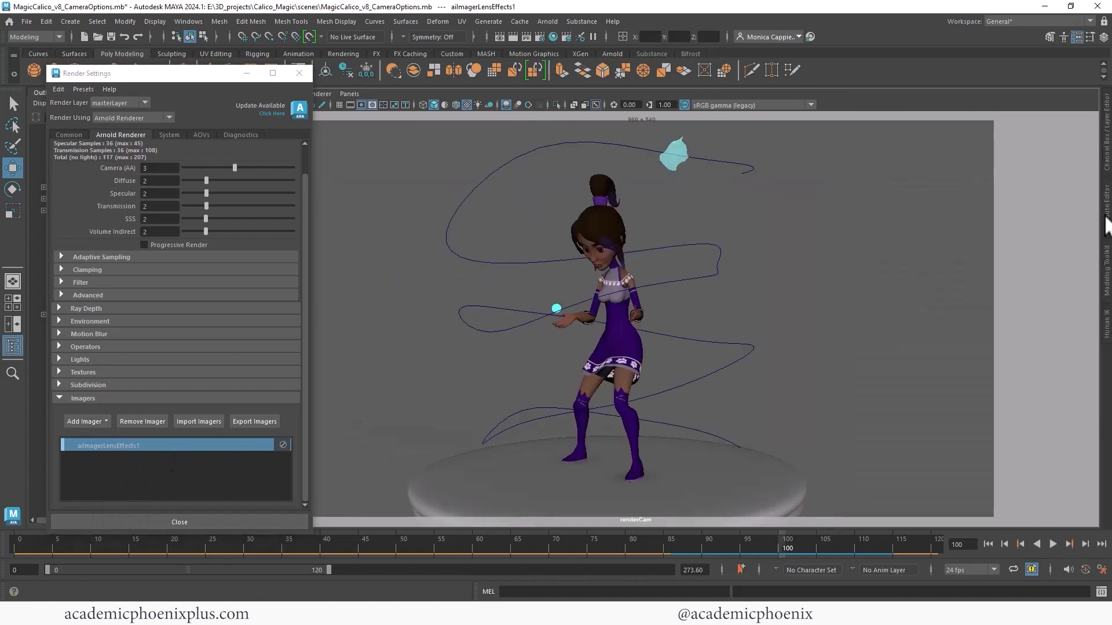
click(1107, 215)
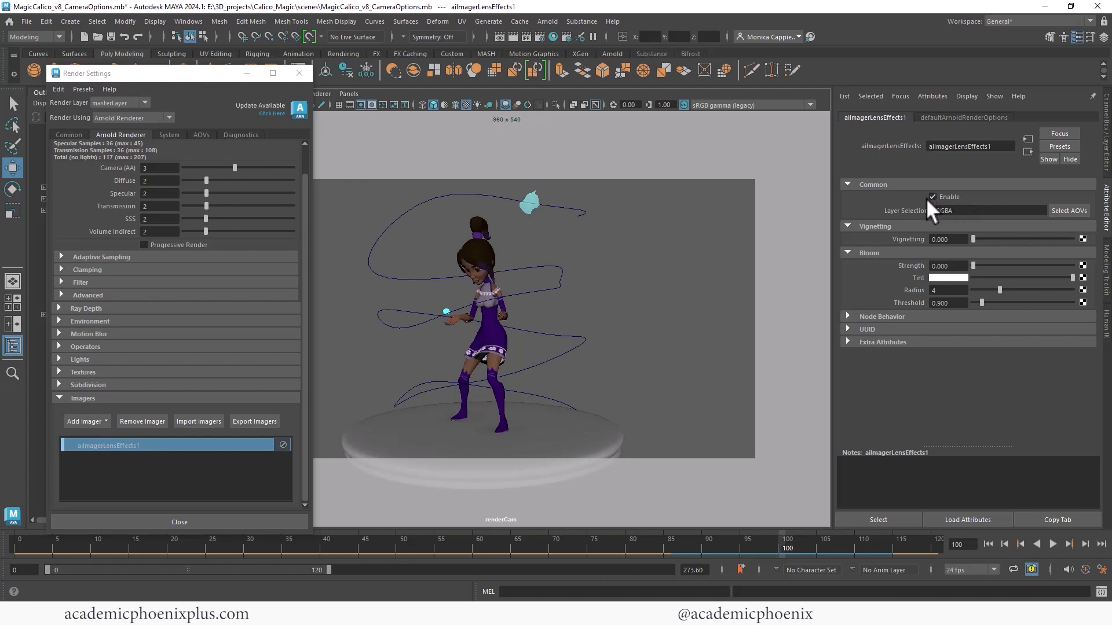
key(alt+Tab)
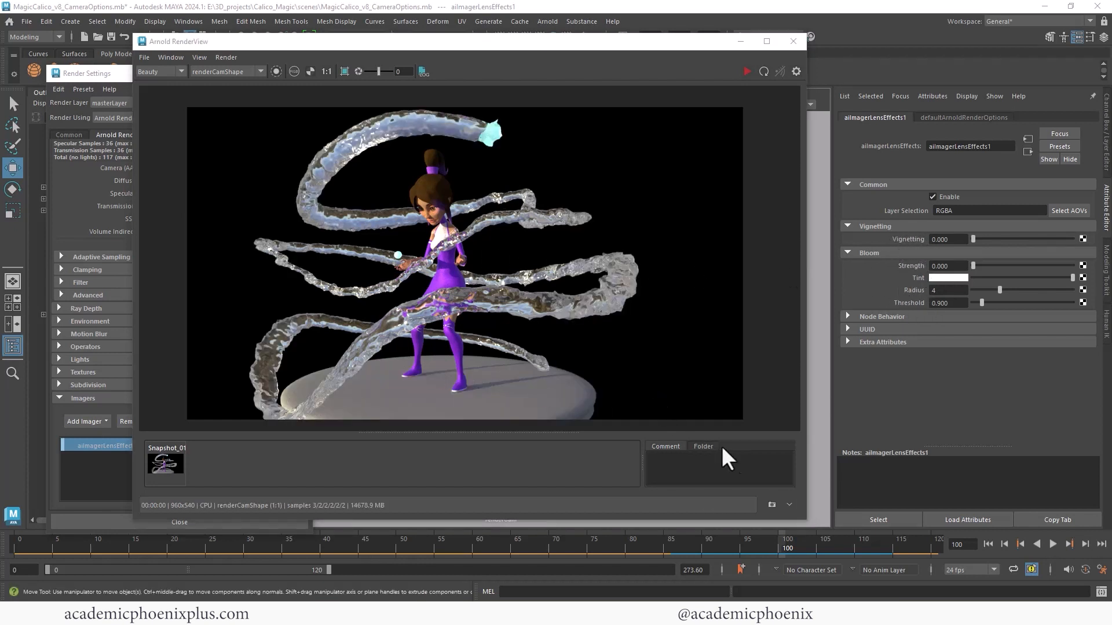
click(772, 506)
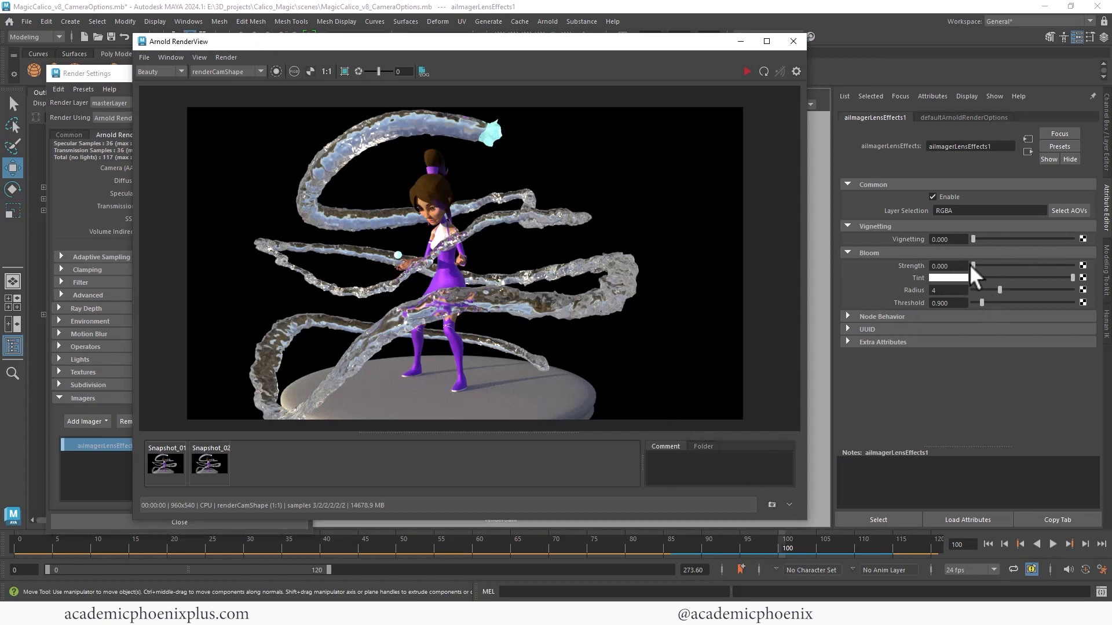
- Set the lens effects bloom to strength 2.176 with a red tint, radius 10 and threshold 0.412
drag(971, 266, 985, 266)
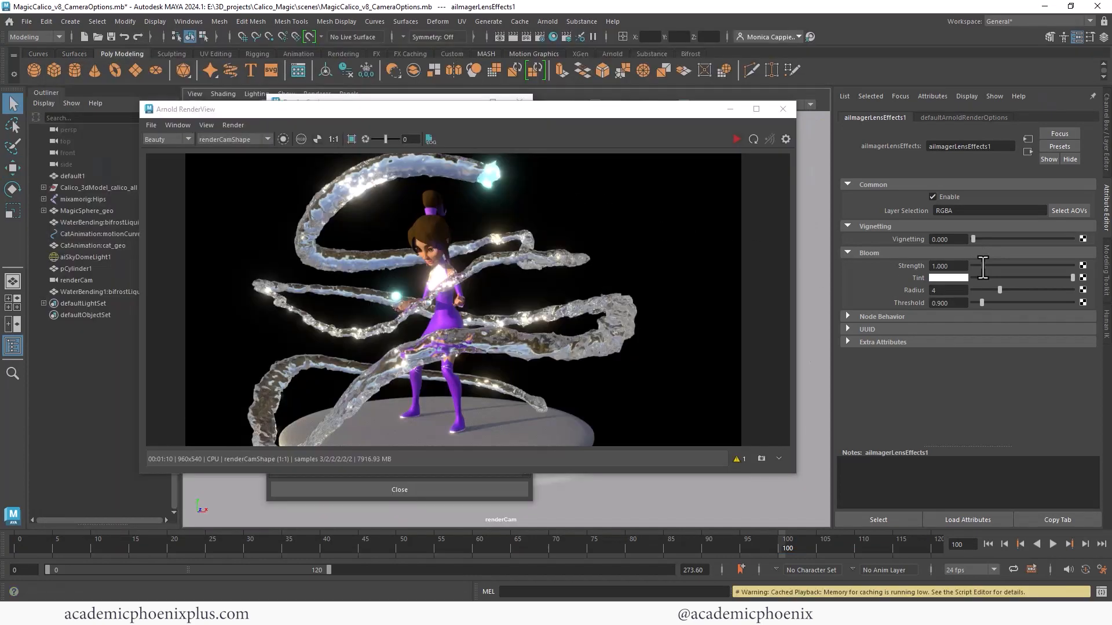
mouse_move(985, 266)
mouse_down()
mouse_move(1089, 267)
mouse_move(991, 267)
mouse_up()
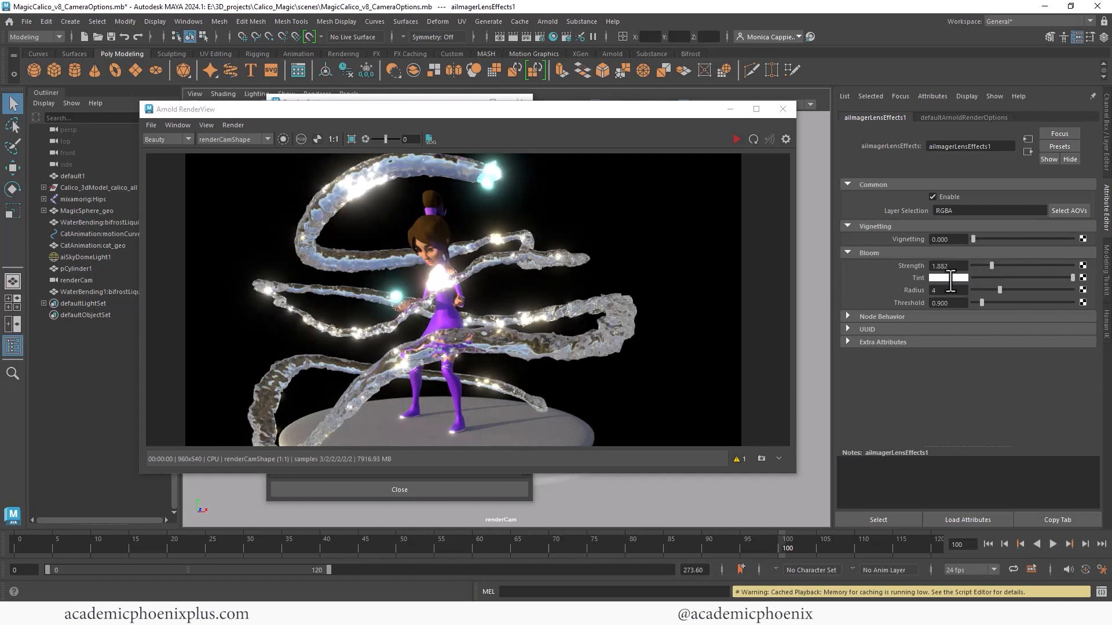
click(950, 279)
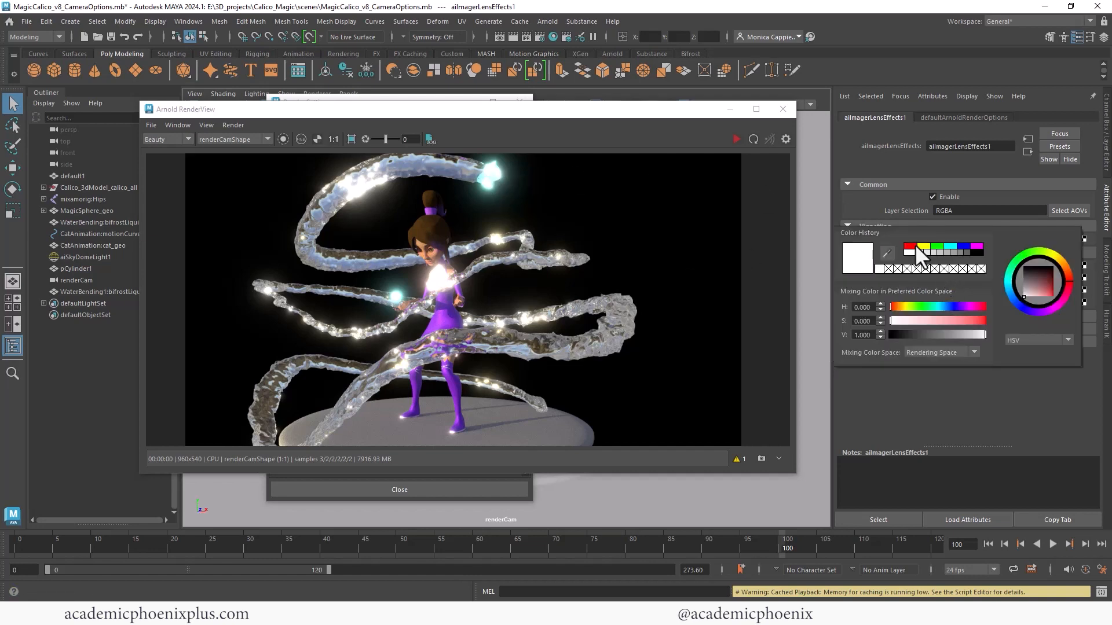
click(910, 245)
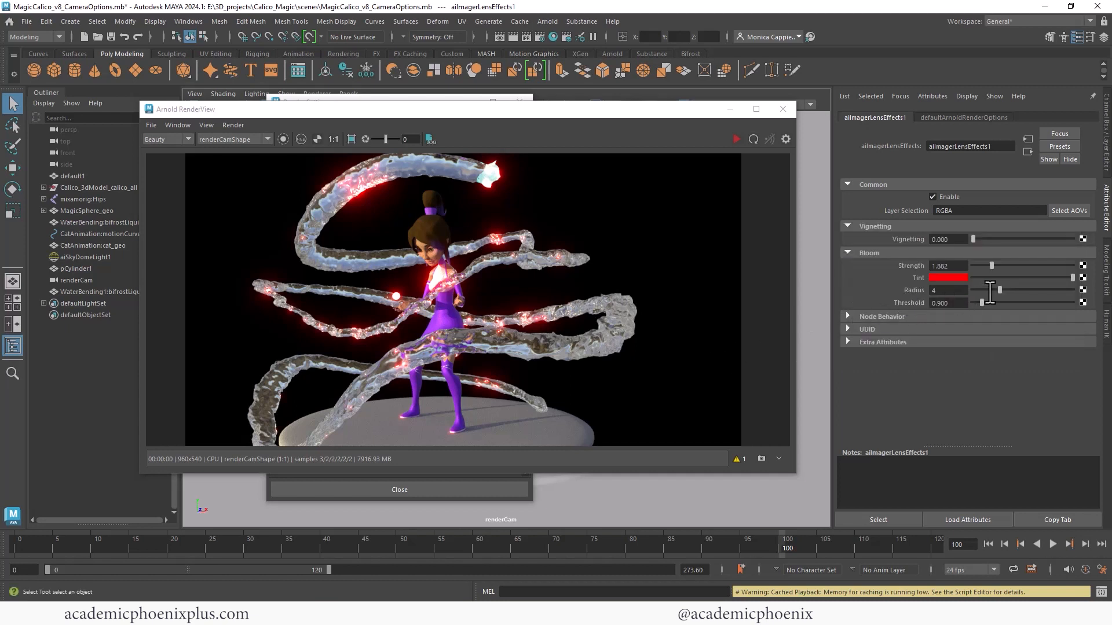
drag(999, 291, 1054, 294)
drag(991, 266, 962, 306)
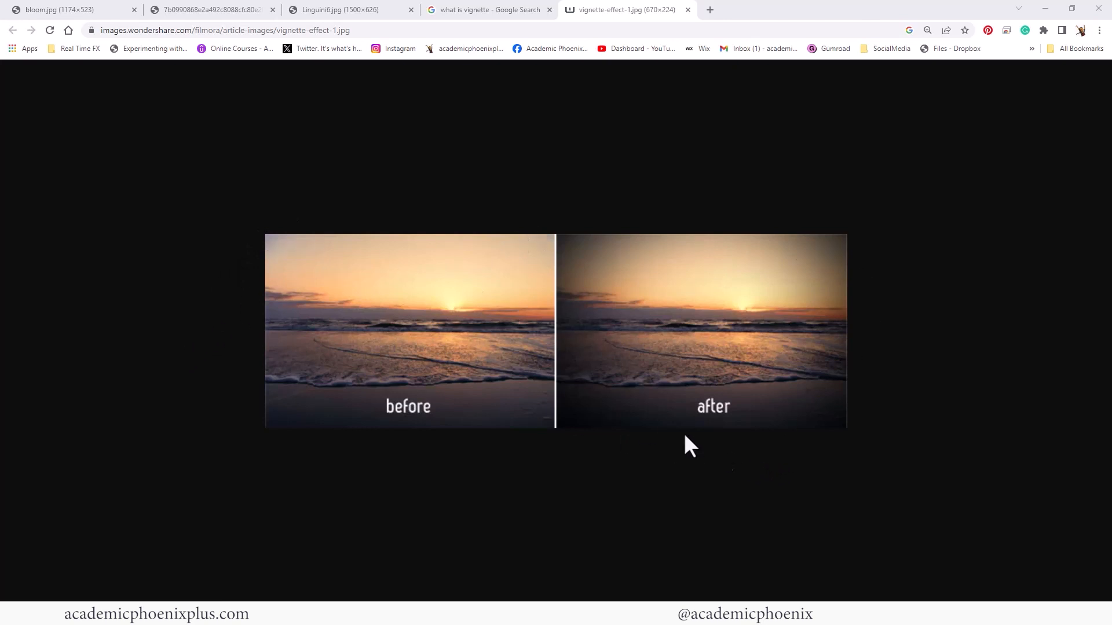
- Return to Maya, show the background plane pPlane1 in the scene and re-render with it
click(353, 614)
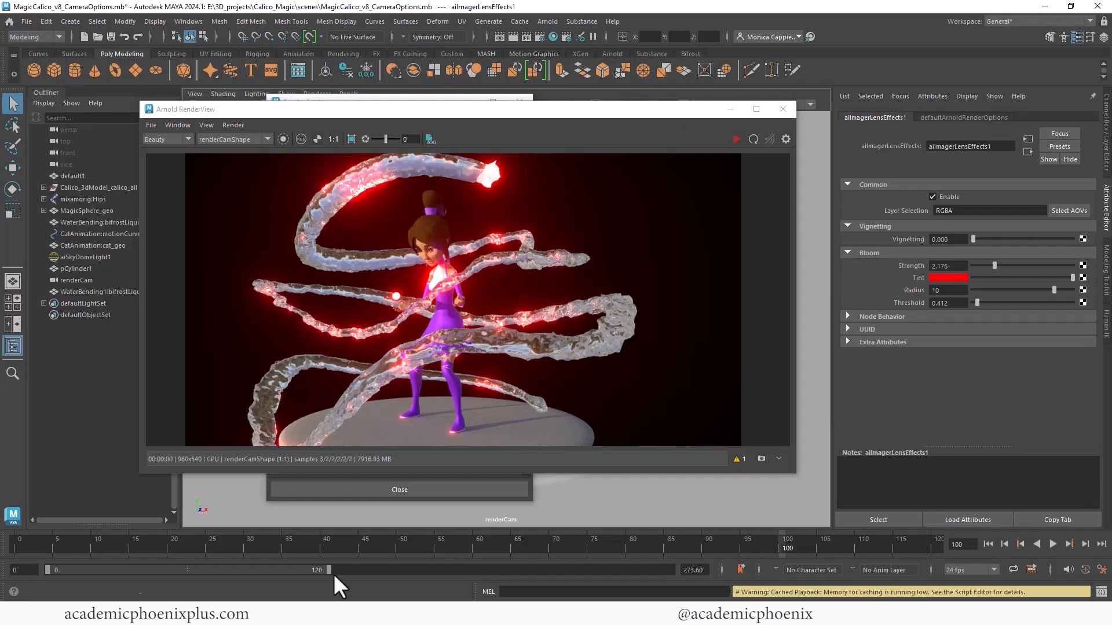
click(734, 109)
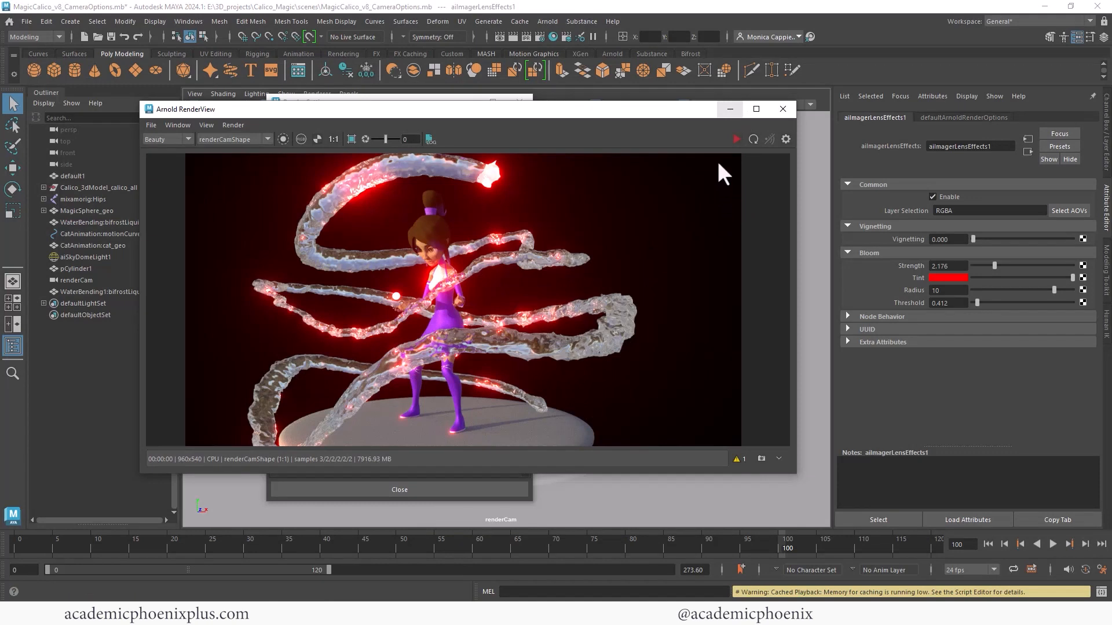
click(729, 113)
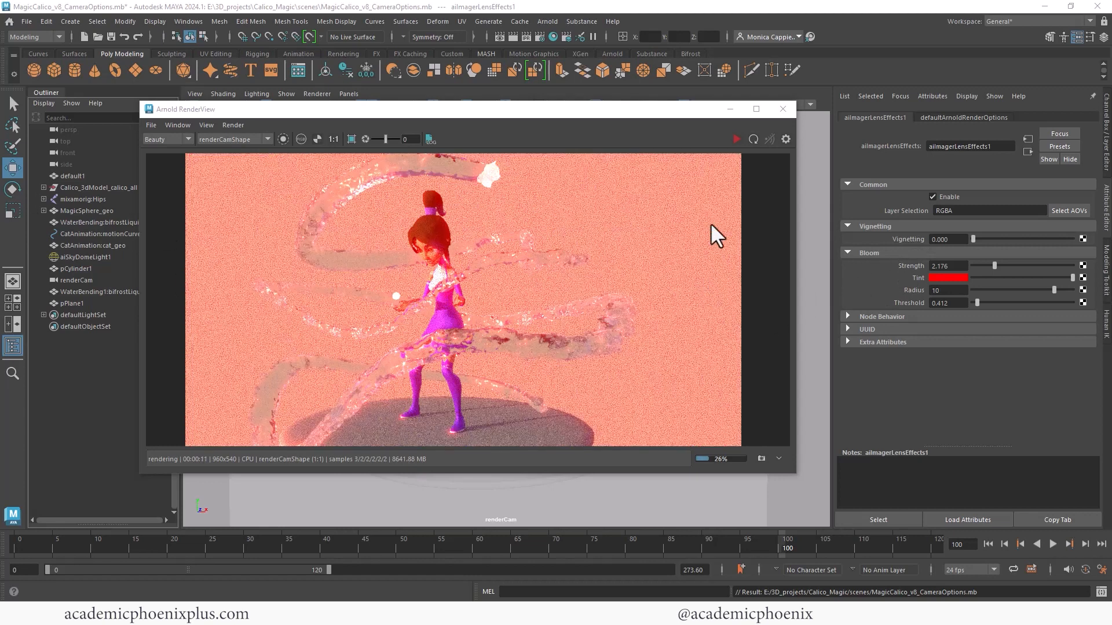
click(721, 238)
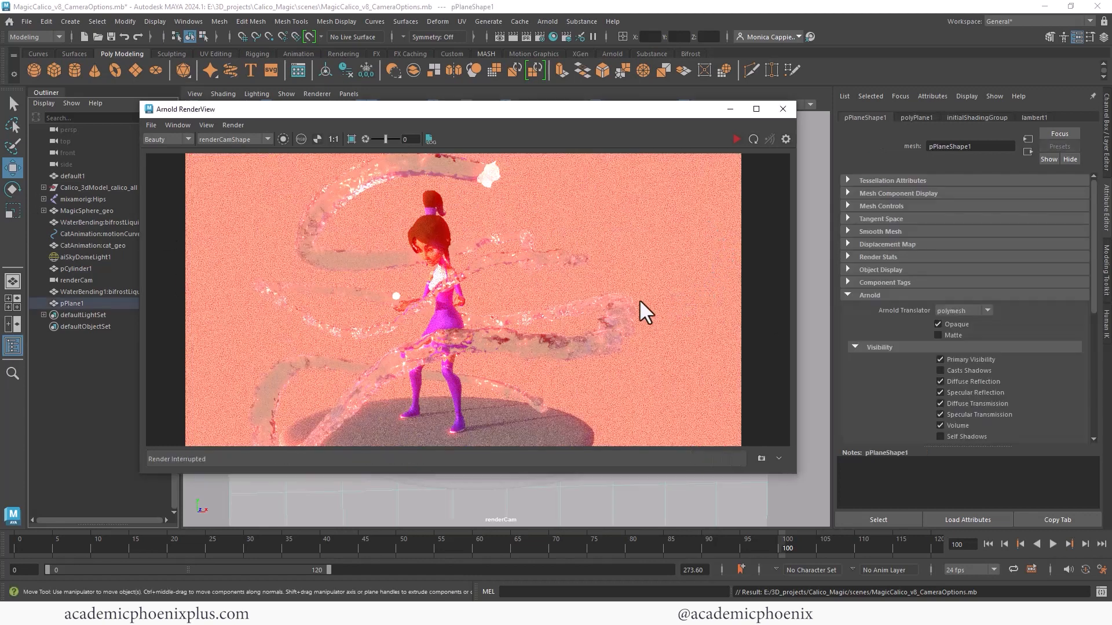
- Delete the existing Lens Effects imager from the Render Settings
click(325, 613)
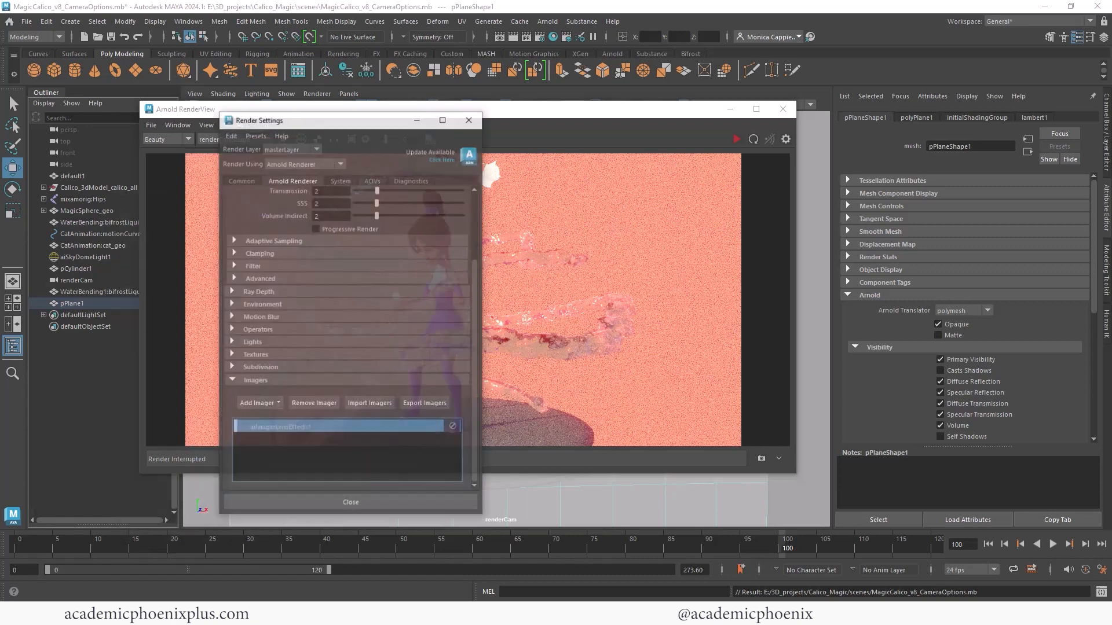
click(384, 414)
click(314, 390)
click(450, 445)
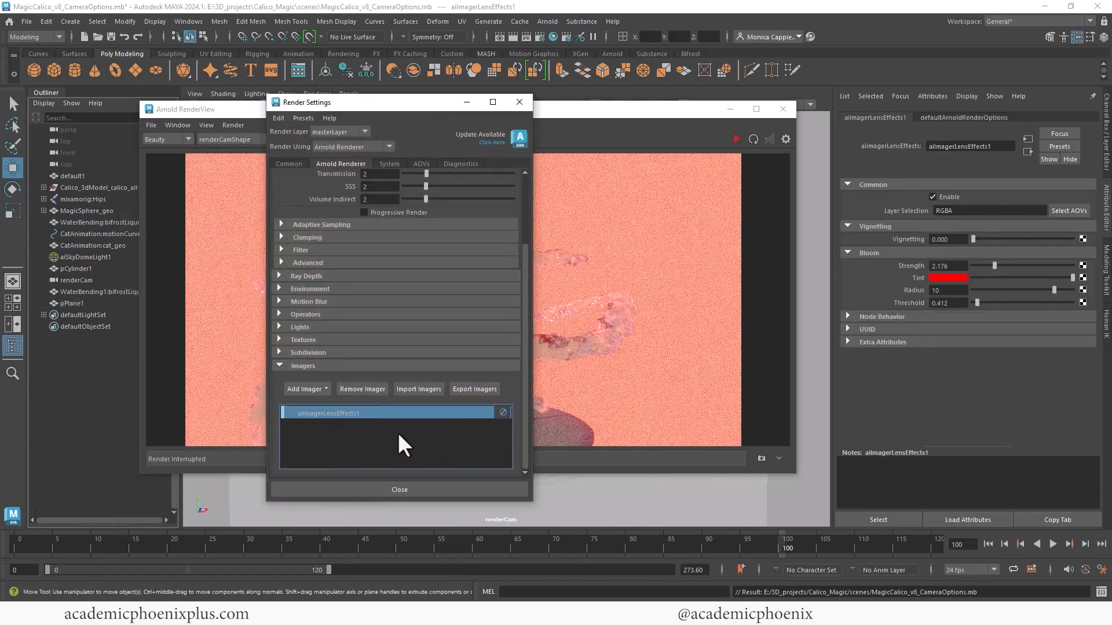
key(Delete)
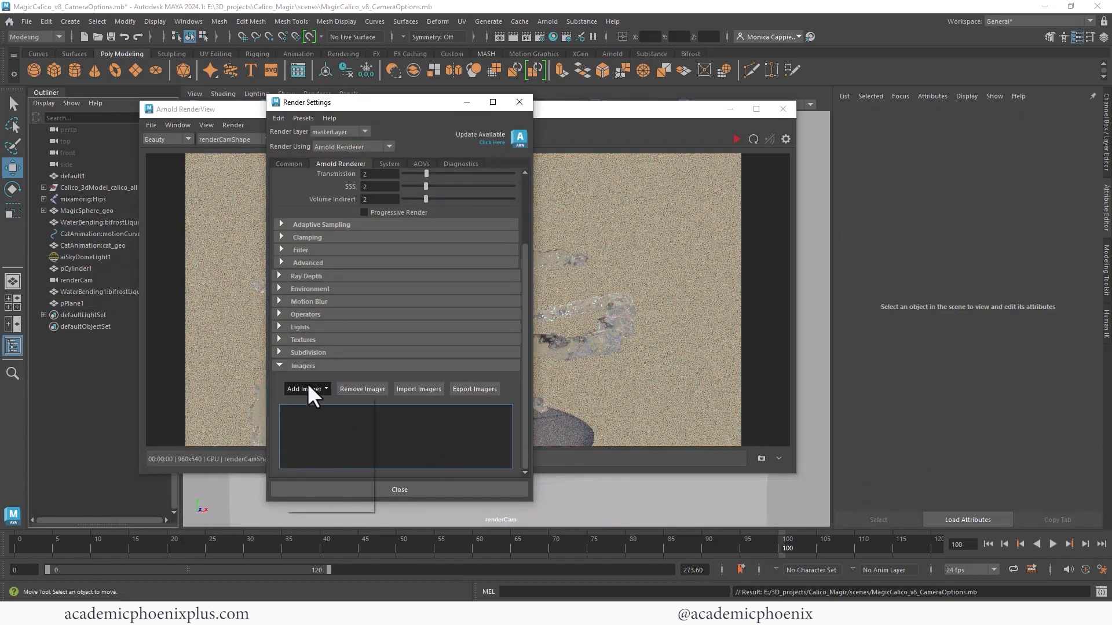
- Add a new Lens Effects imager with default values, moving the Render Settings window aside
click(307, 386)
click(433, 106)
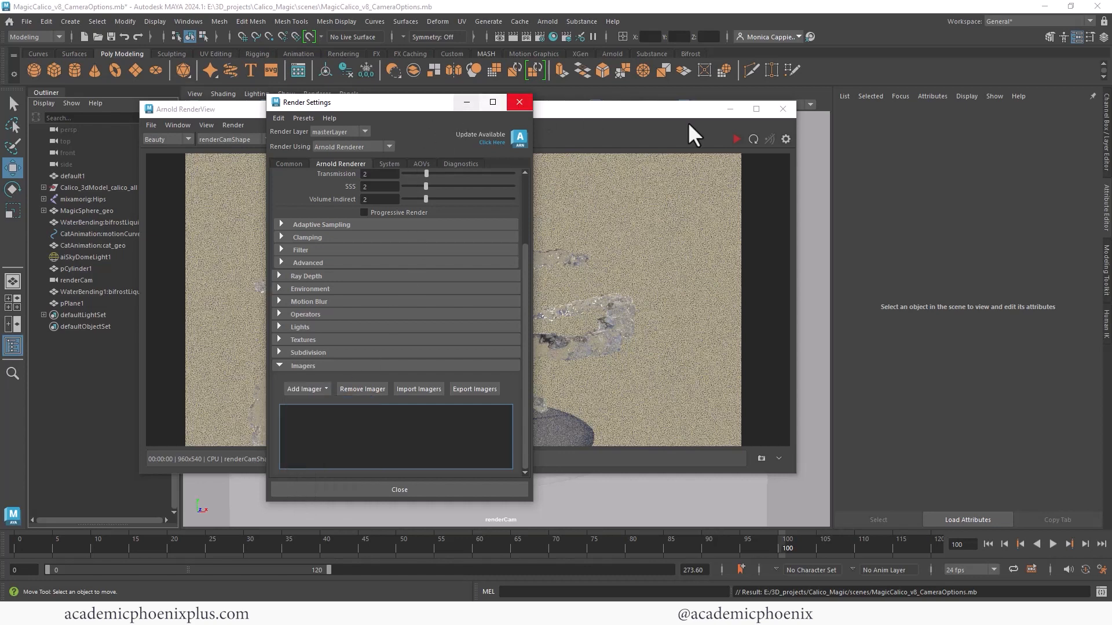
drag(412, 103, 497, 120)
click(393, 409)
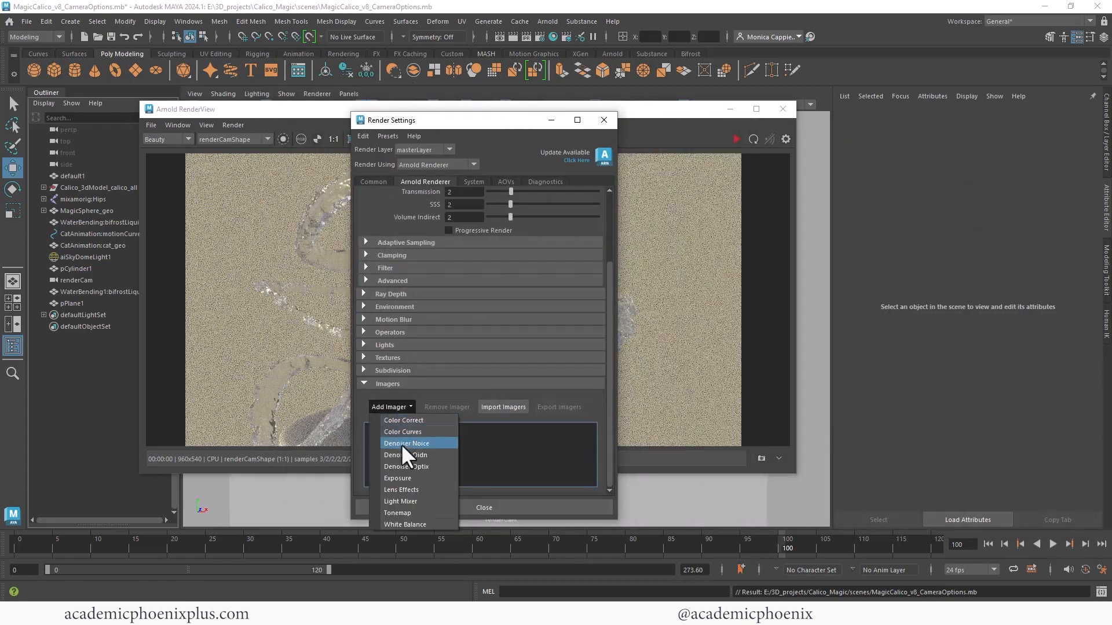
click(419, 489)
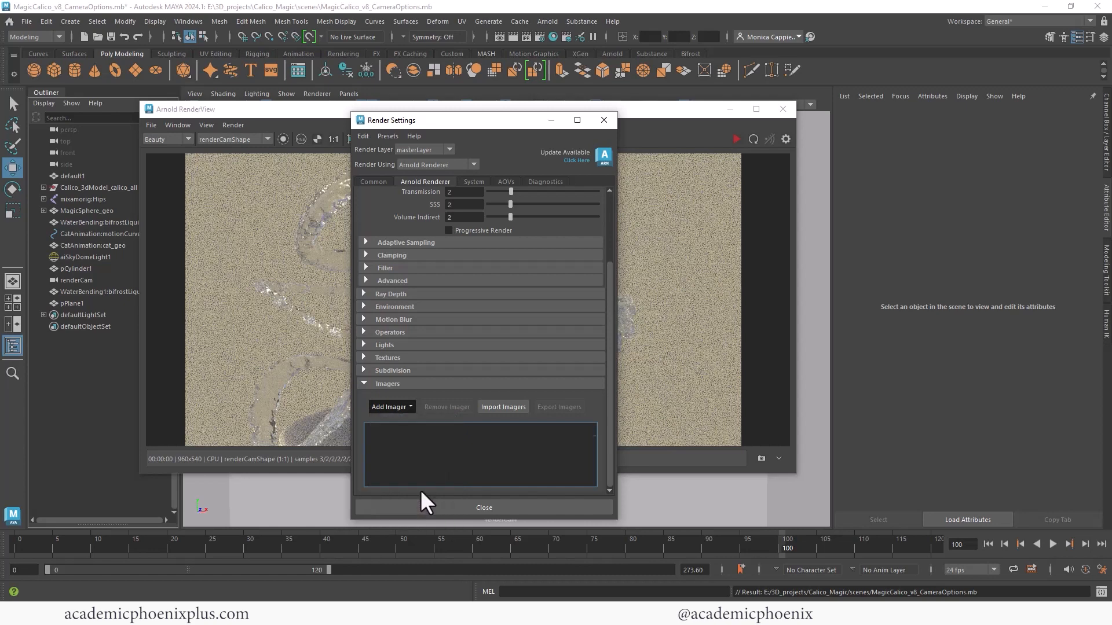
- Set the new imager's bloom strength to 0.706 and render the scene in the Arnold RenderView
click(551, 120)
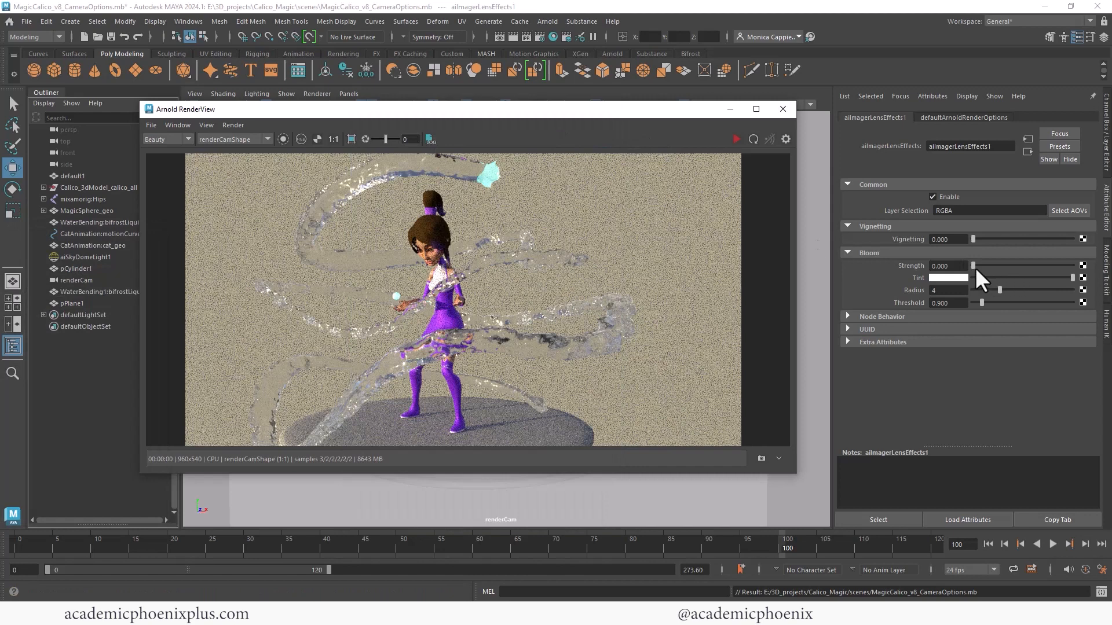
drag(974, 266, 979, 265)
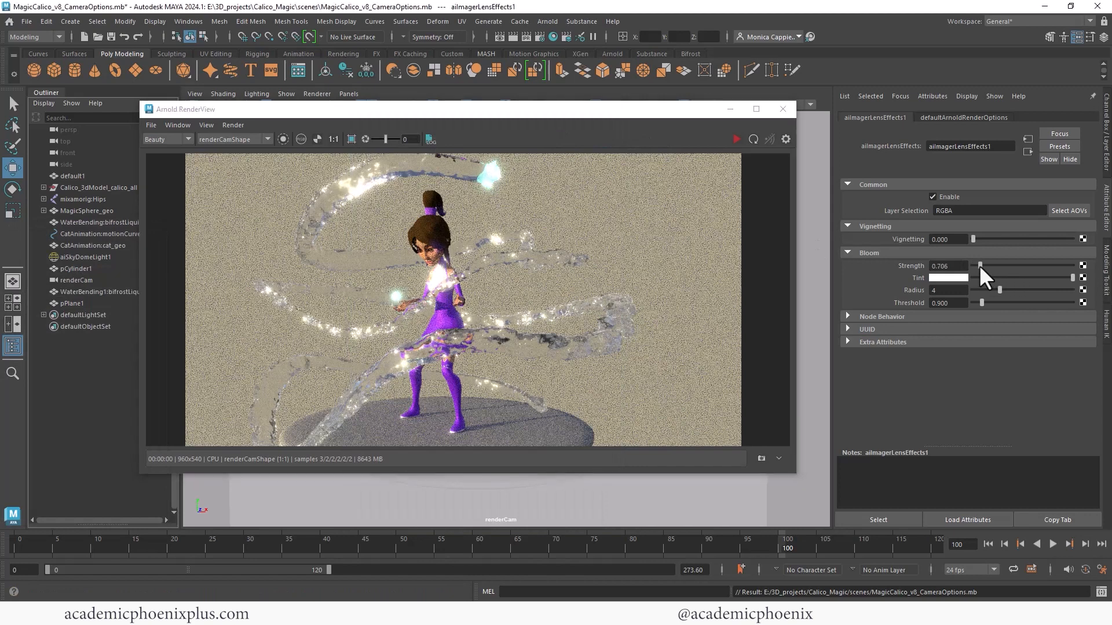
click(737, 139)
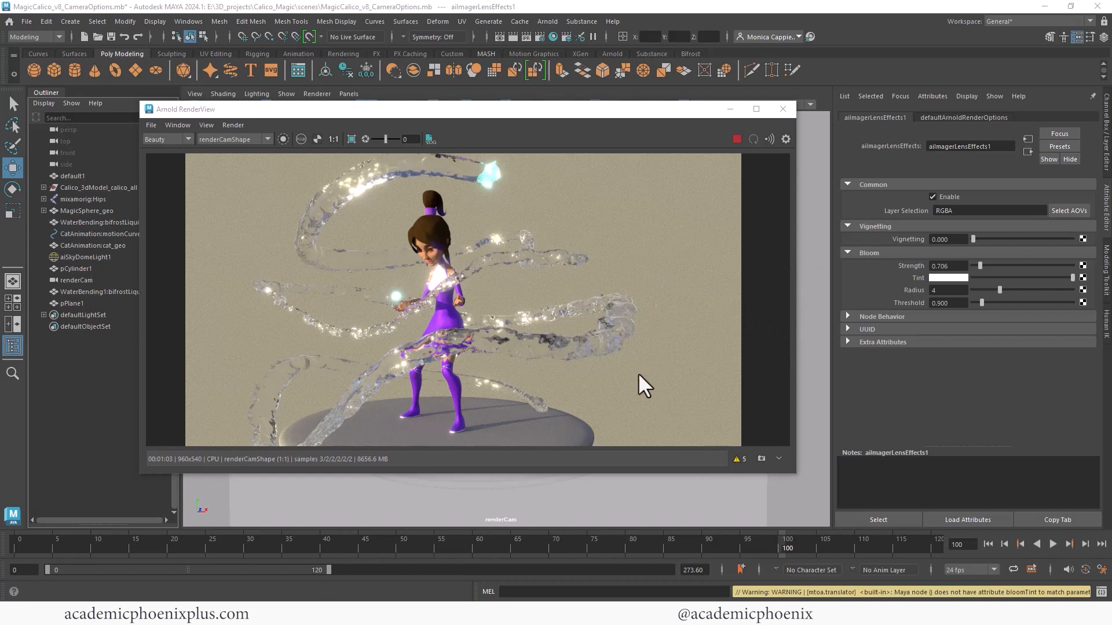
- Change the bloom tint of the Lens Effects imager to cyan and reduce its saturation to a lighter shade
click(944, 278)
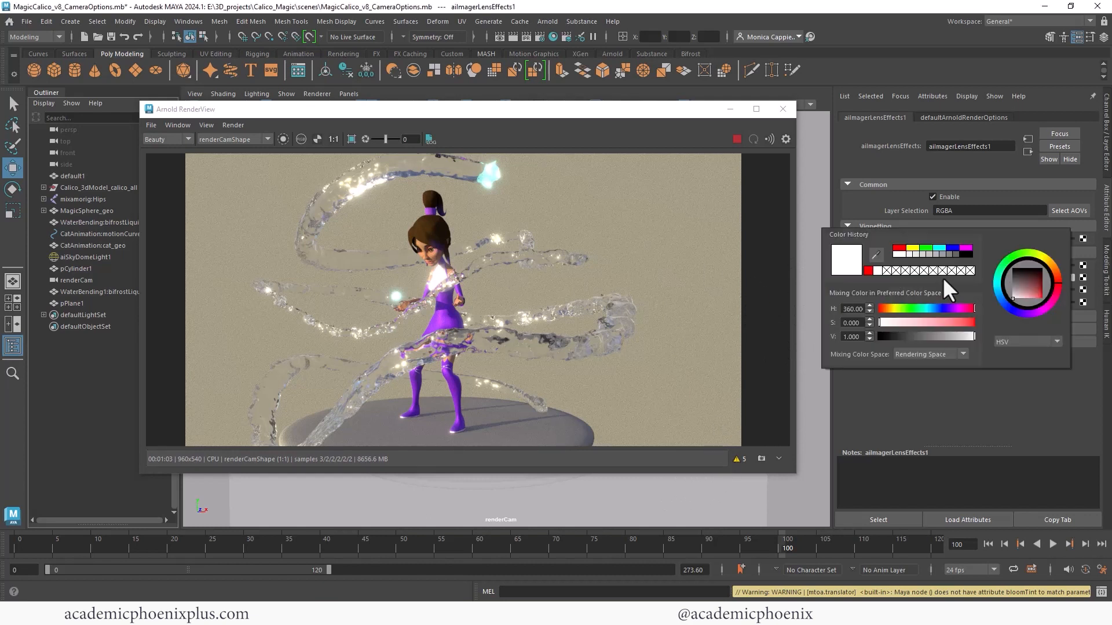
click(940, 249)
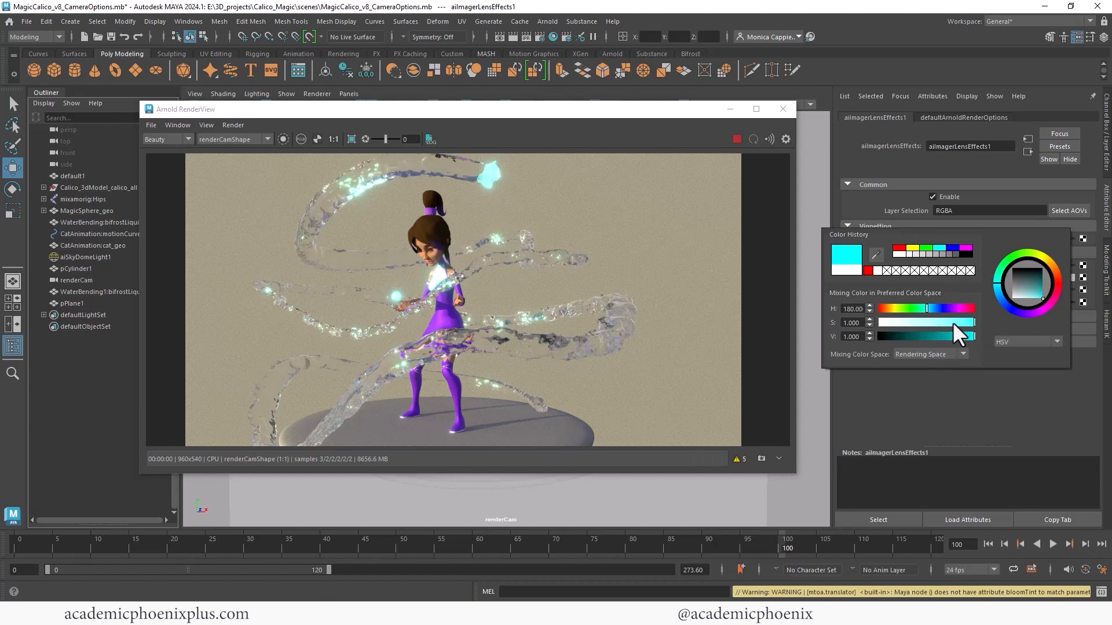
drag(954, 322, 947, 320)
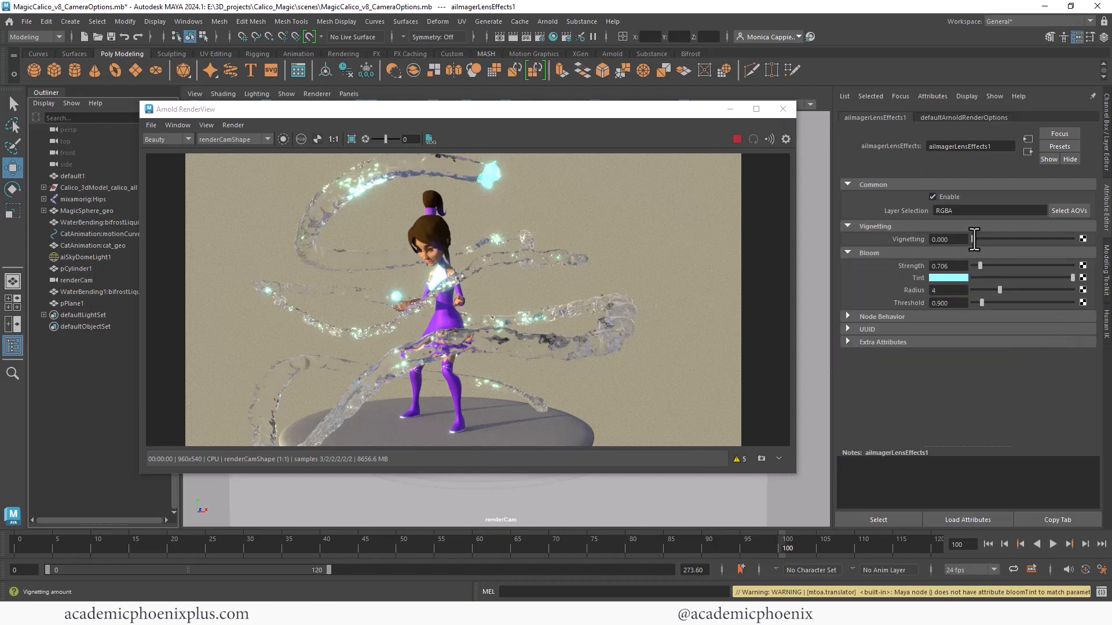
- Try several vignetting amounts up to 13.529 on the imager, enlarging the Arnold RenderView to show the whole frame
drag(974, 239, 985, 240)
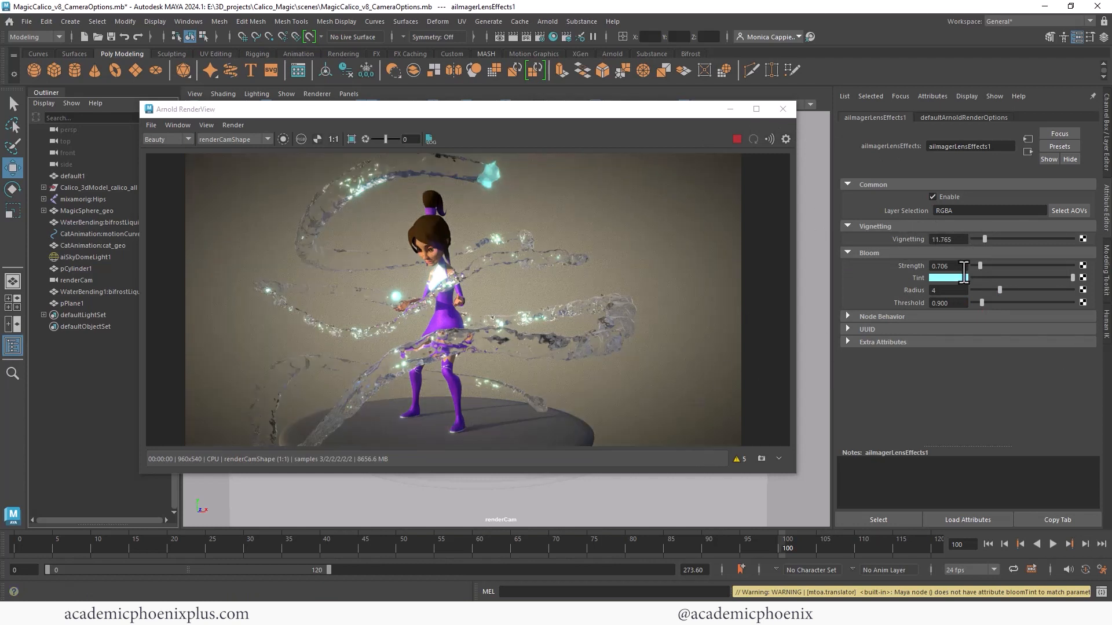
mouse_move(985, 240)
mouse_down()
mouse_move(1042, 239)
mouse_move(982, 239)
mouse_up()
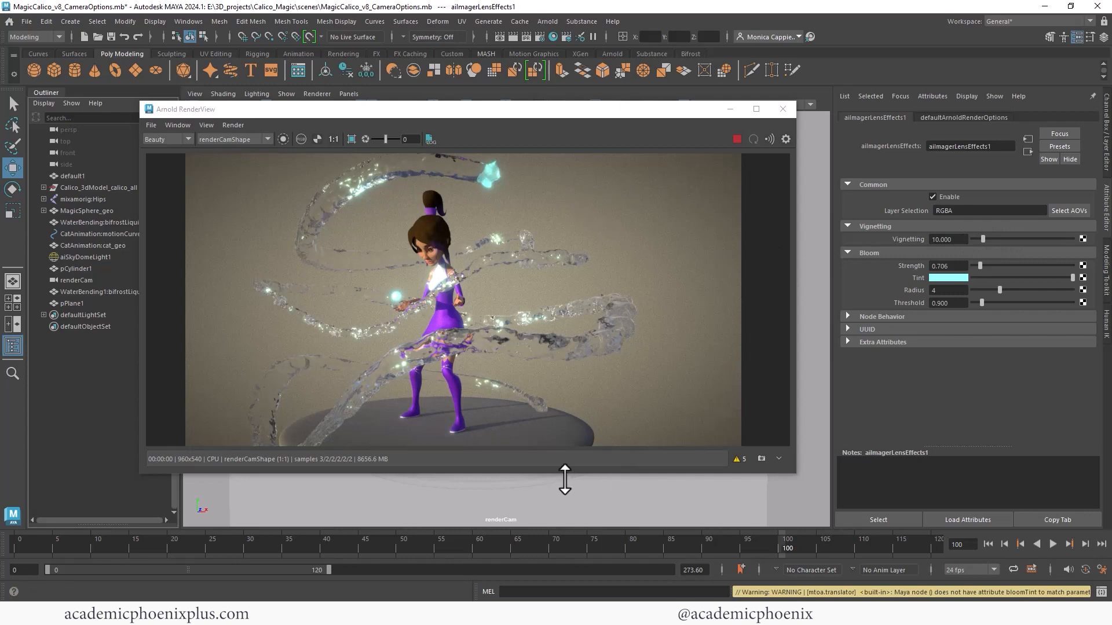
drag(557, 474, 560, 526)
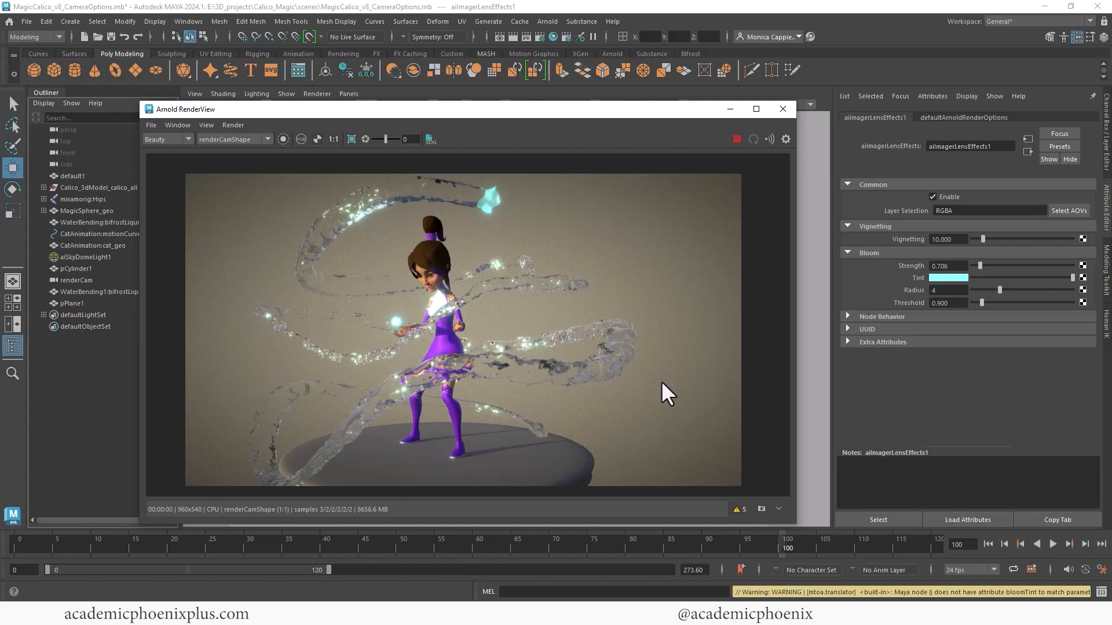
drag(983, 239, 978, 243)
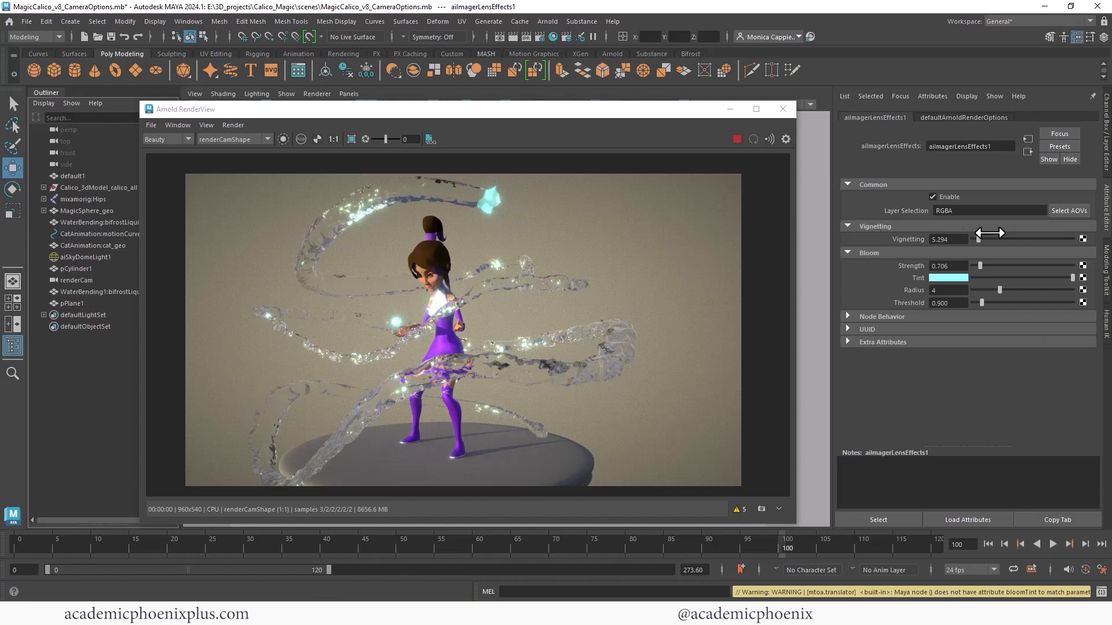
drag(978, 239, 986, 239)
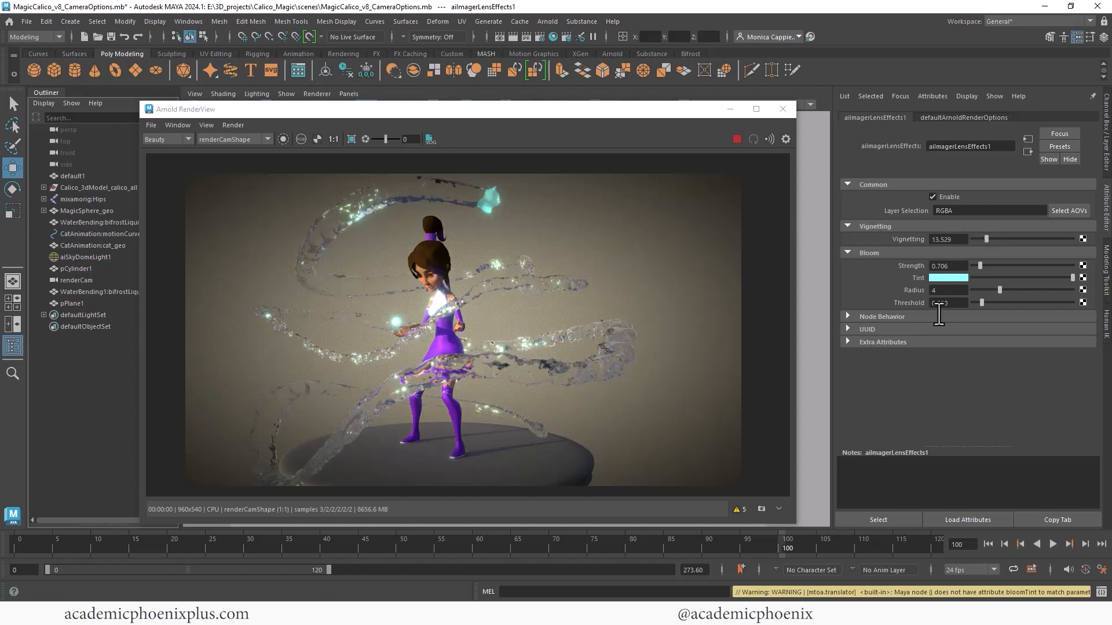
- Raise the bloom strength to 1.765 and set the vignetting to 7
drag(990, 267, 987, 266)
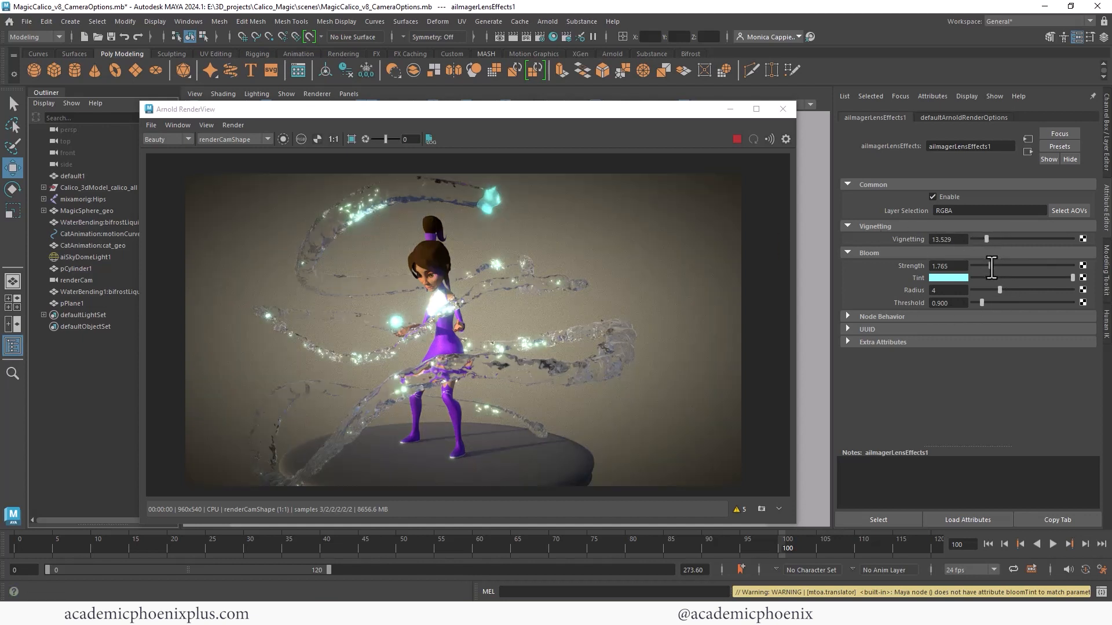
double_click(949, 239)
text(6)
key(Return)
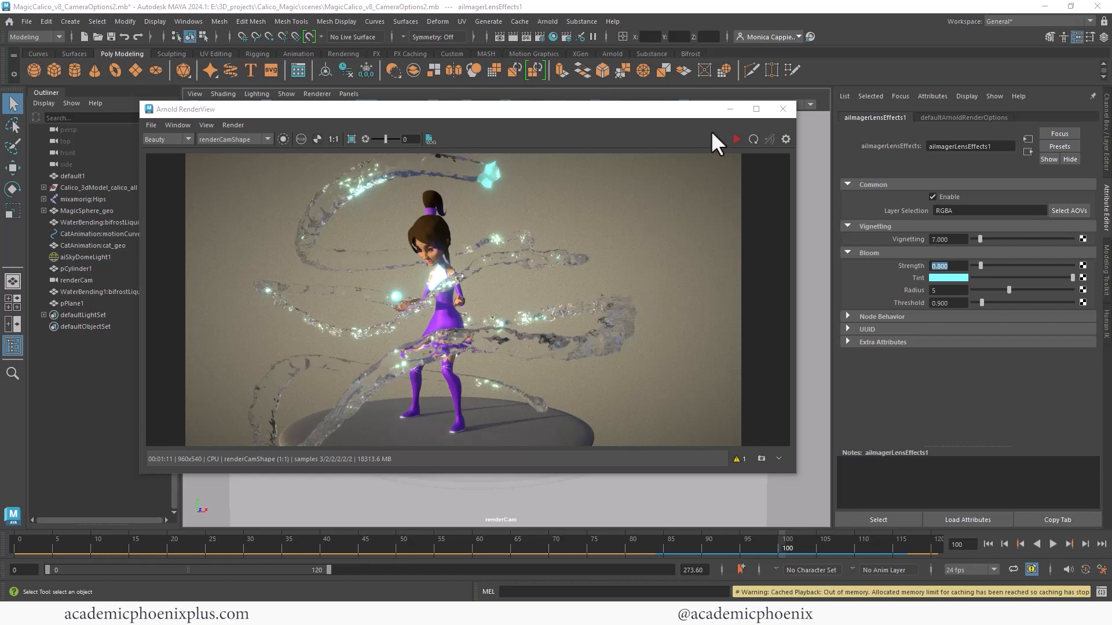
- Minimize the Arnold RenderView, create a point light and move it beside the character to about X 11.2, Y 6.2
click(730, 109)
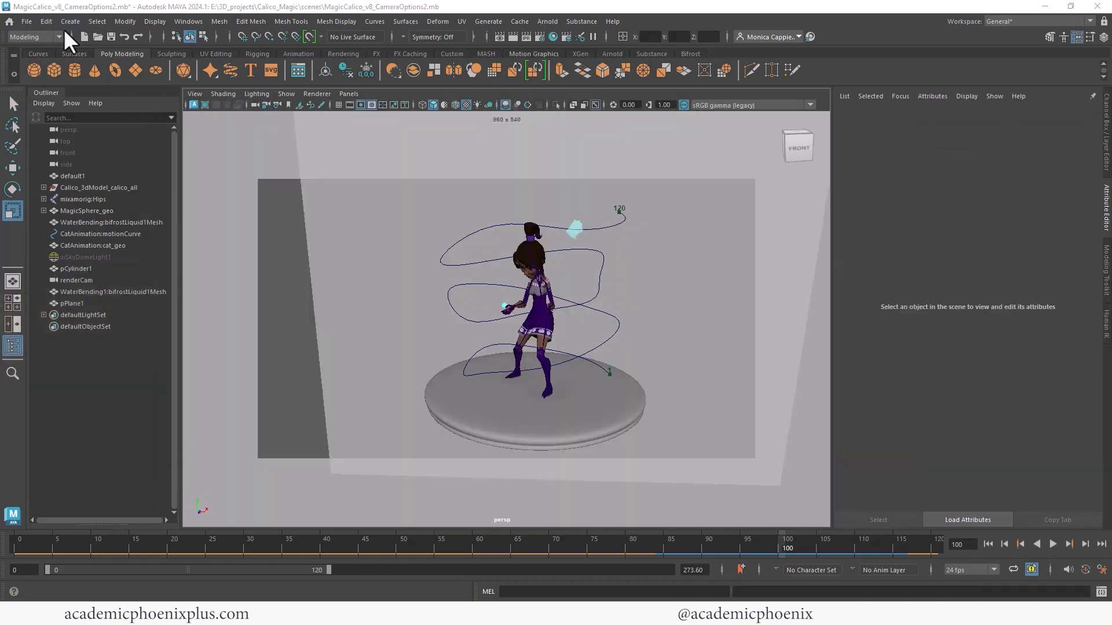
click(70, 21)
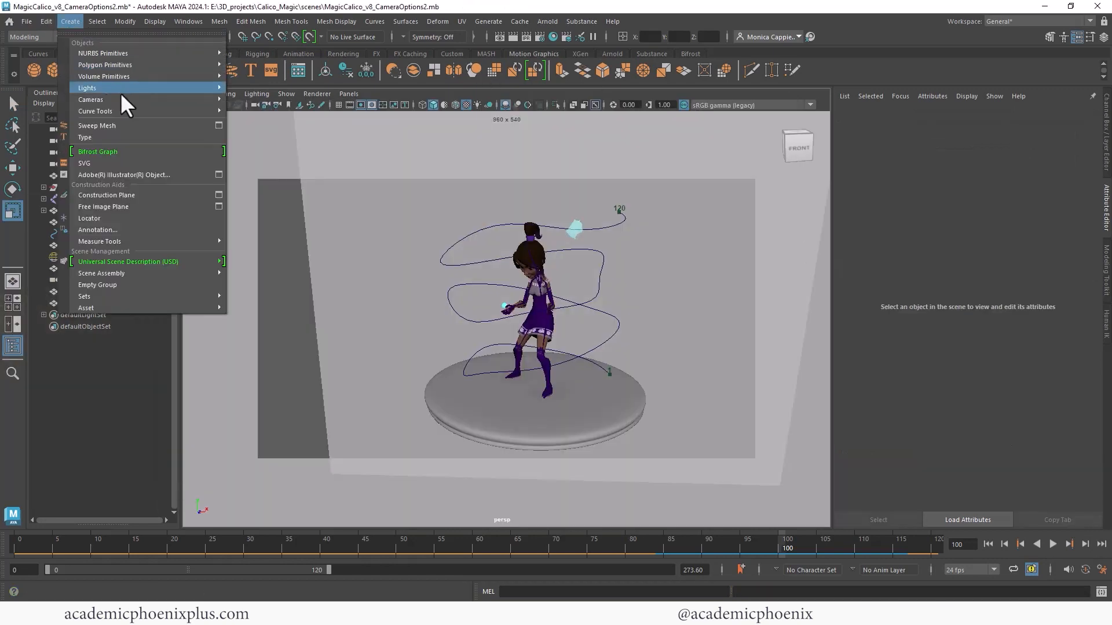
mouse_move(139, 88)
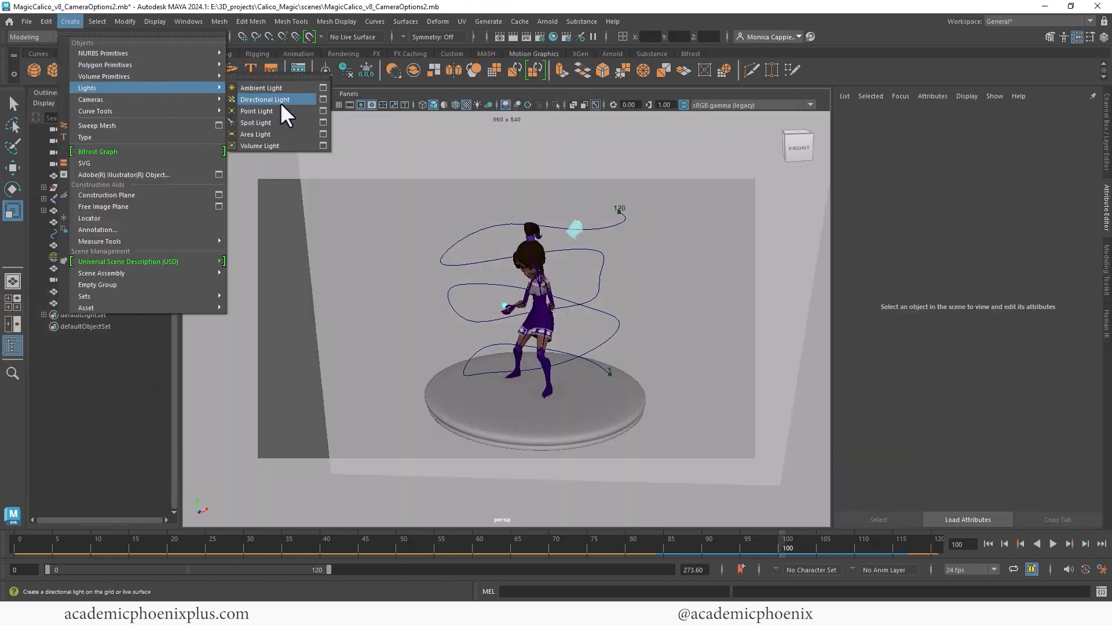
click(257, 110)
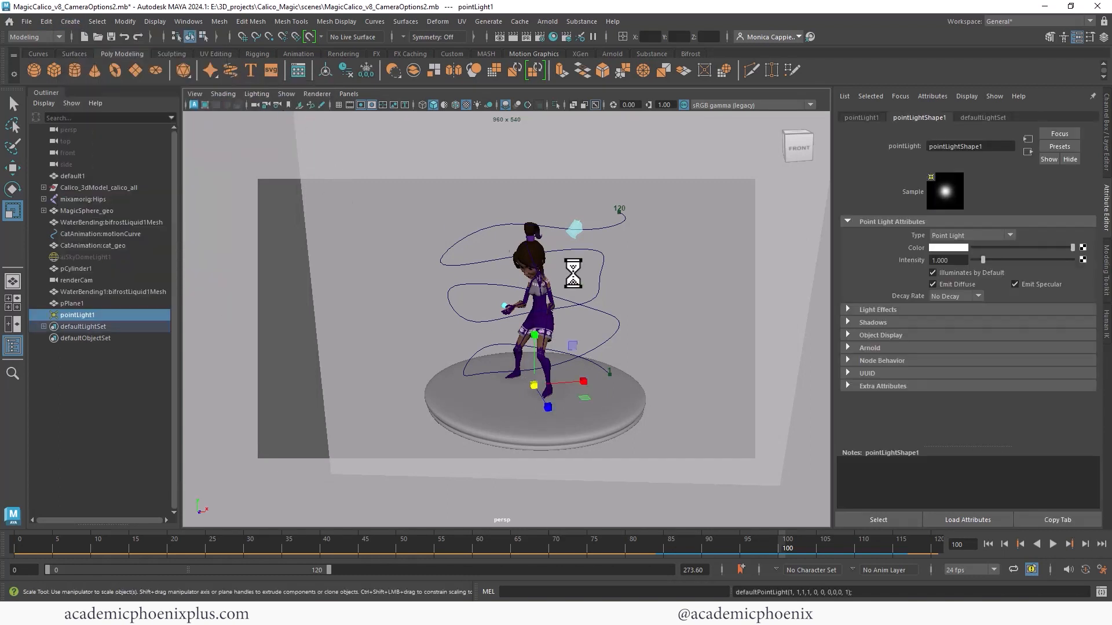
drag(536, 338, 535, 252)
drag(585, 295, 736, 283)
- Set the point light's intensity to 10
double_click(948, 260)
text(10)
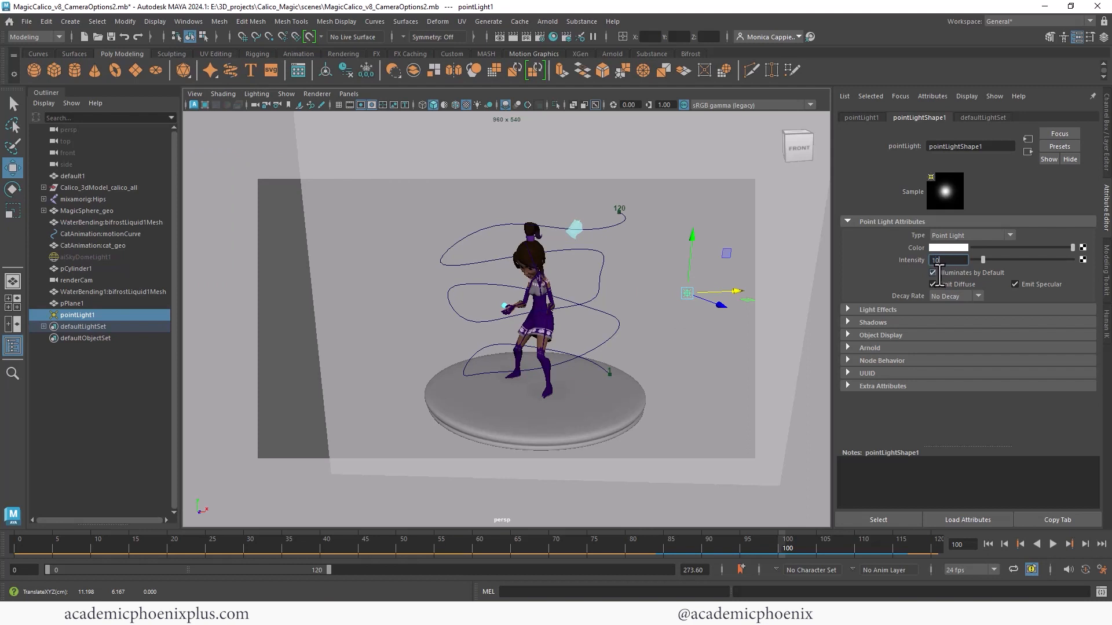
key(Return)
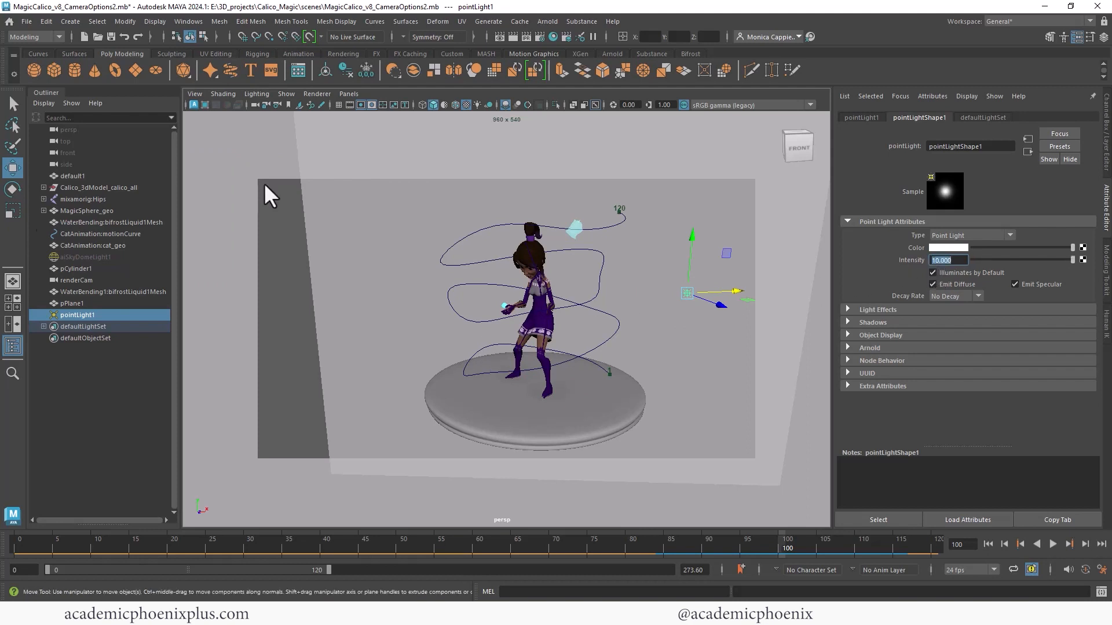
- Replace the atmosphere in the Arnold environment settings with a new aiAtmosphereVolume and set its density to 0.2
click(541, 37)
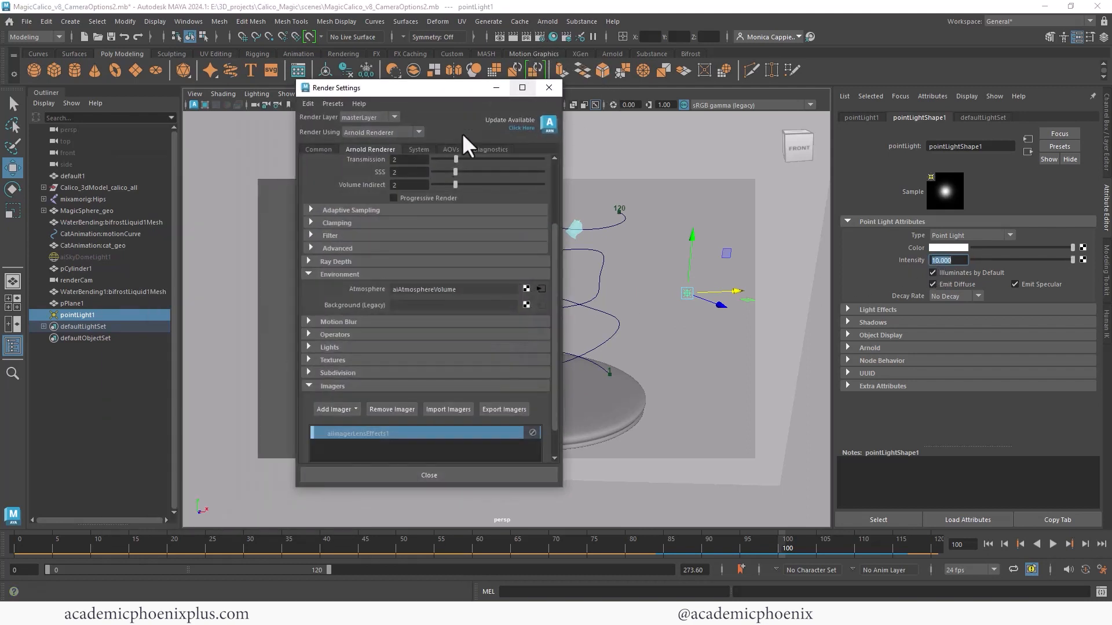
drag(555, 188, 553, 225)
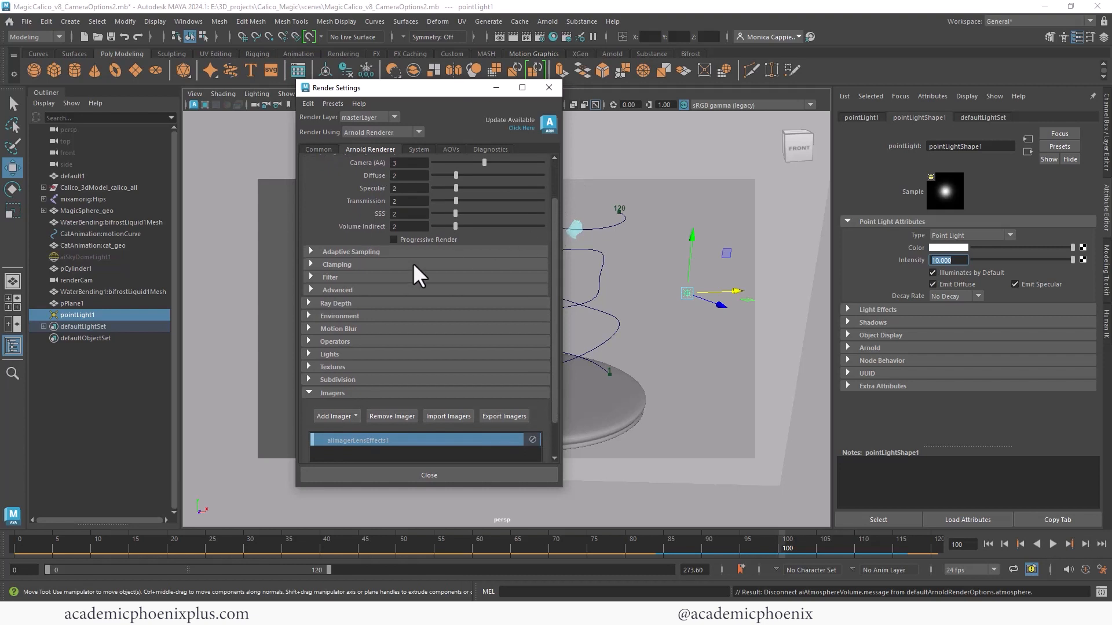
click(340, 317)
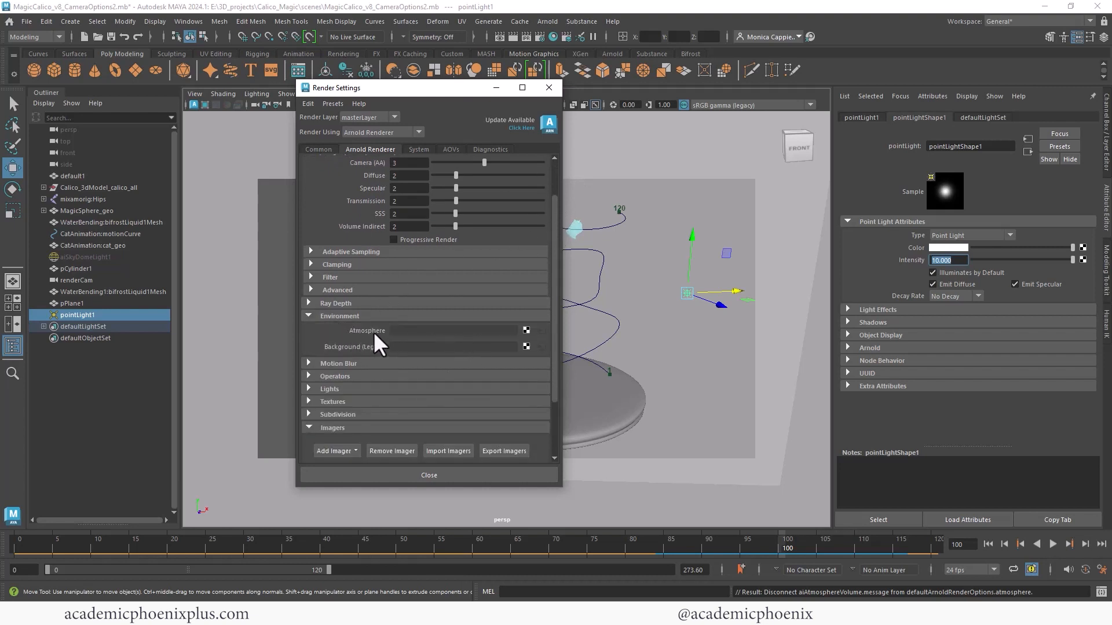
click(526, 329)
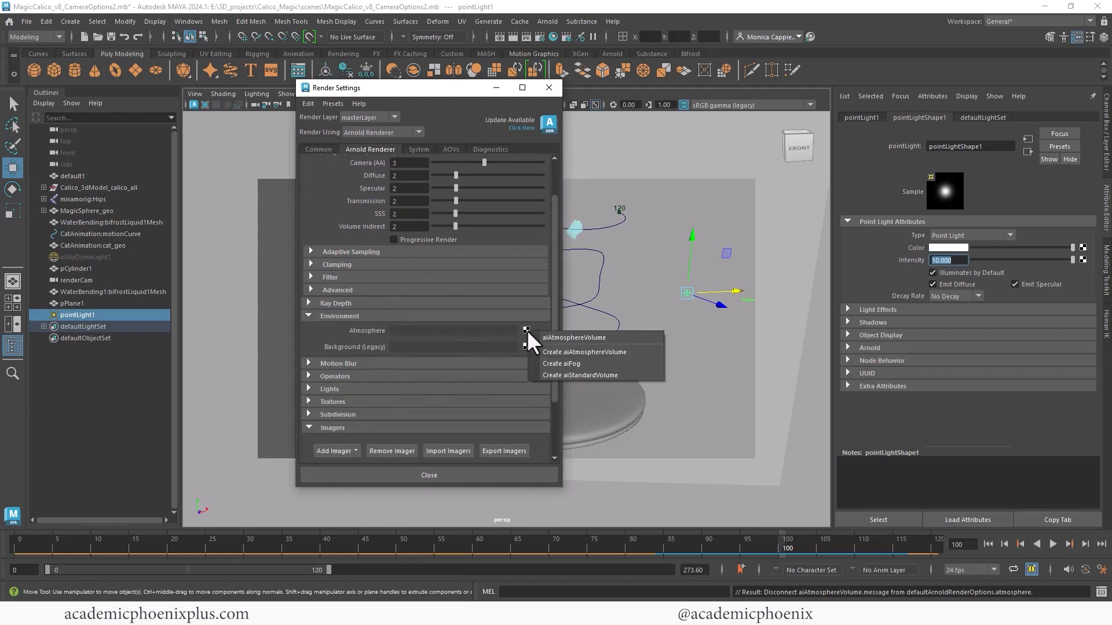
click(572, 354)
drag(974, 238, 992, 238)
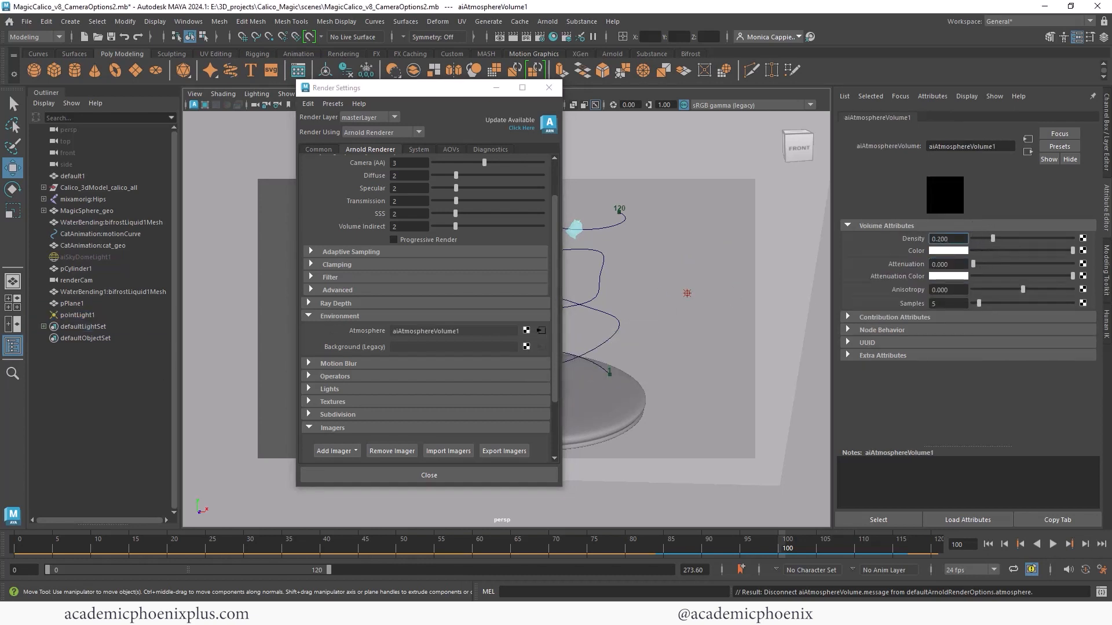
- Render the scene in the Arnold RenderView, move that window clear of the point light and stop the render
click(226, 614)
click(729, 141)
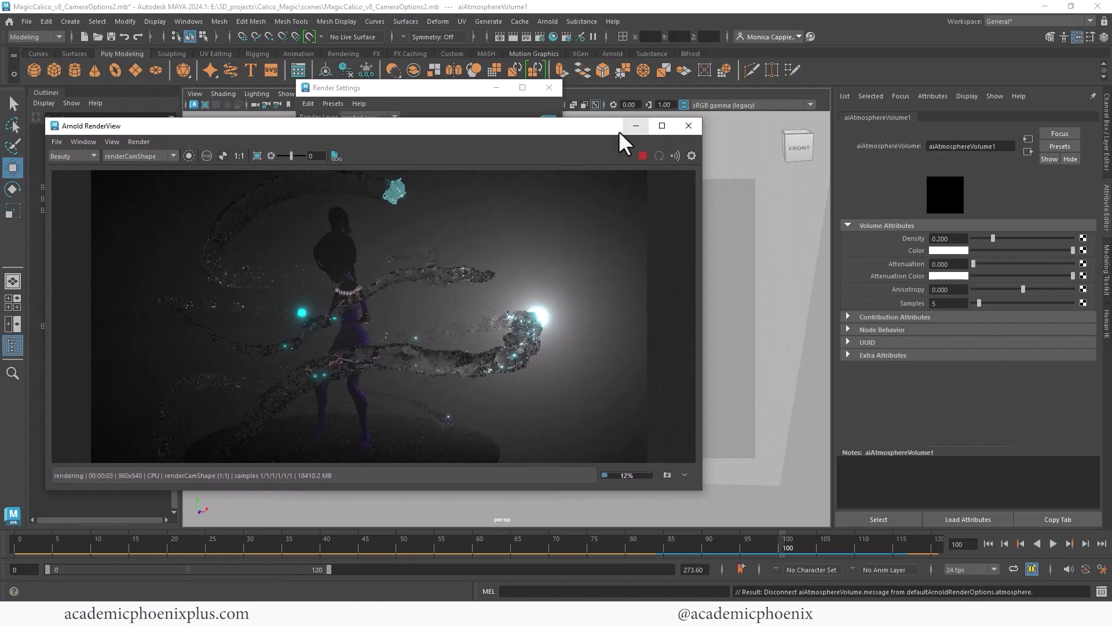
drag(588, 127, 533, 153)
click(582, 180)
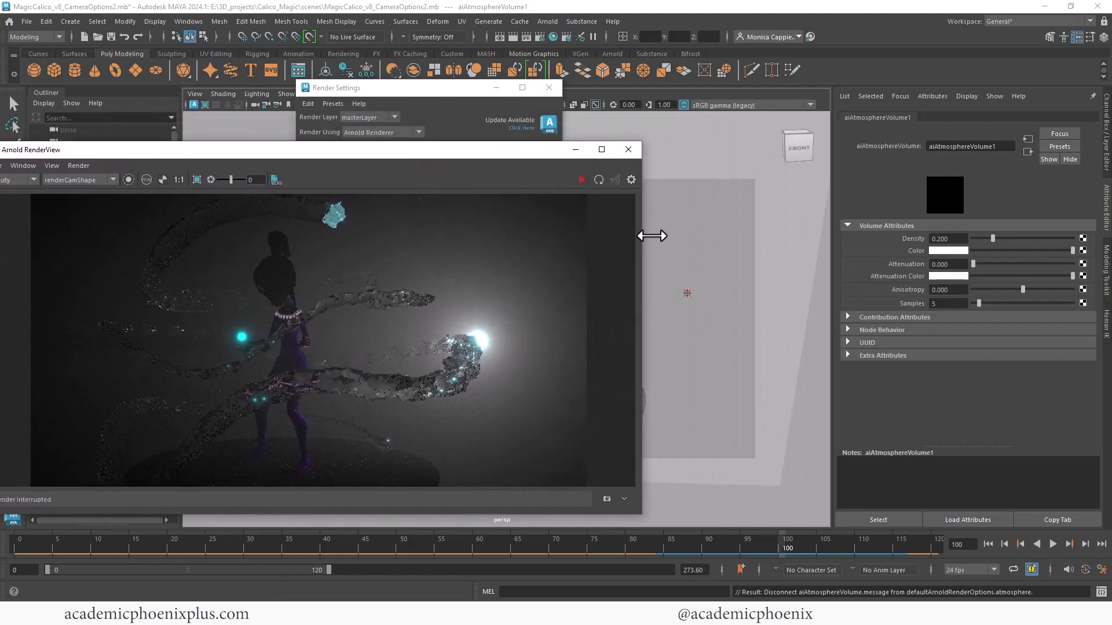
- Move the point light higher above its current position and render the scene again
click(688, 293)
drag(694, 238, 704, 179)
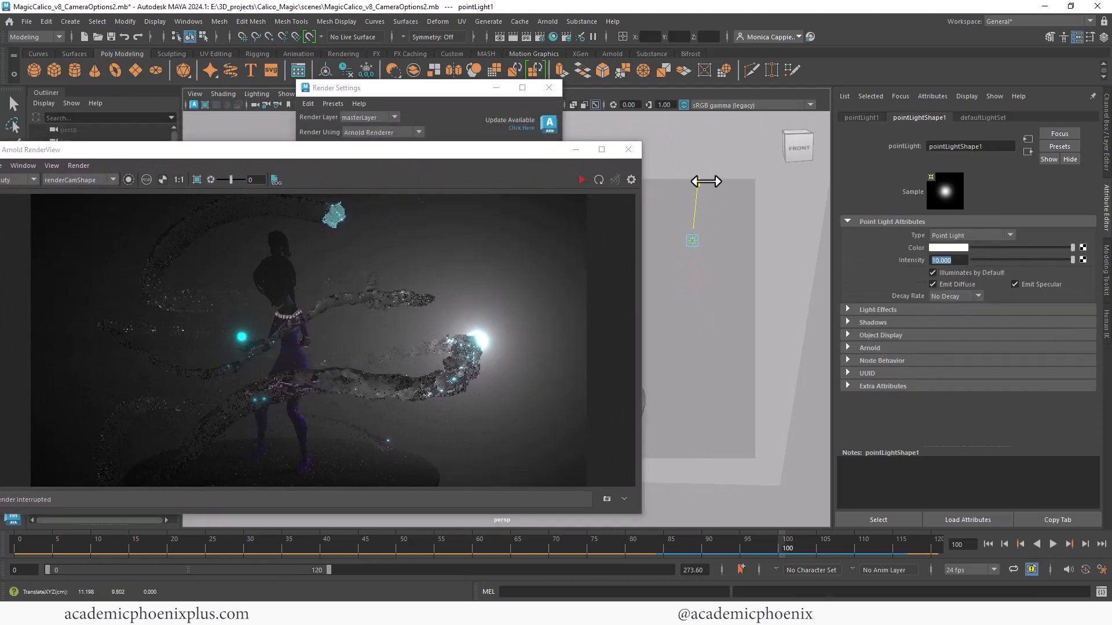
click(582, 179)
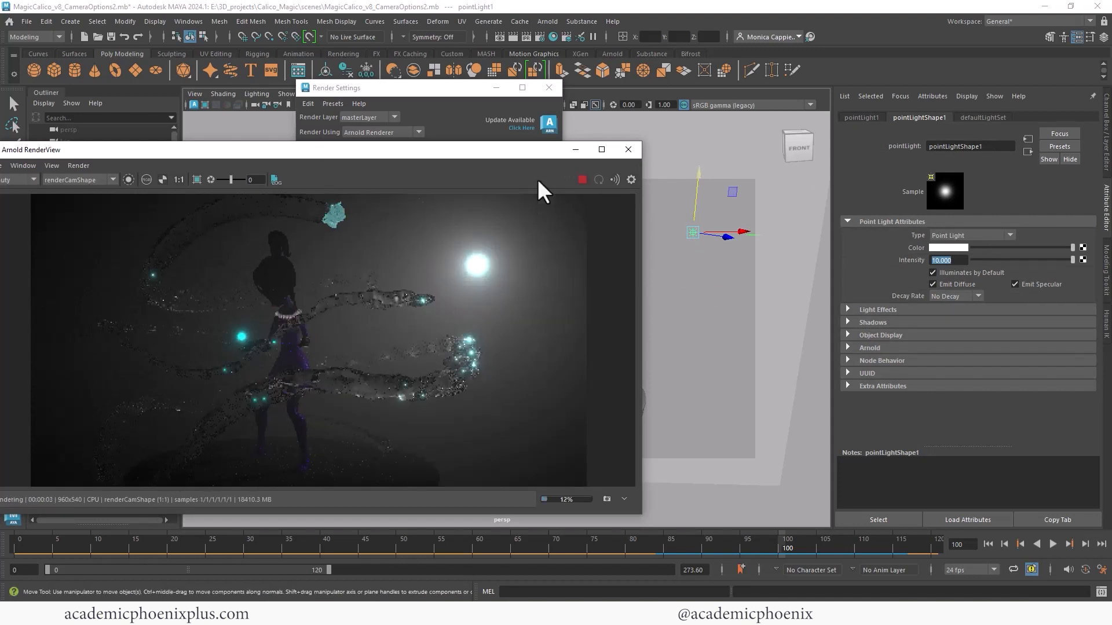
- Open the attributes of aiAtmosphereVolume1, raise its density to 0.712 and stop the render once the fog updates
click(441, 88)
click(540, 331)
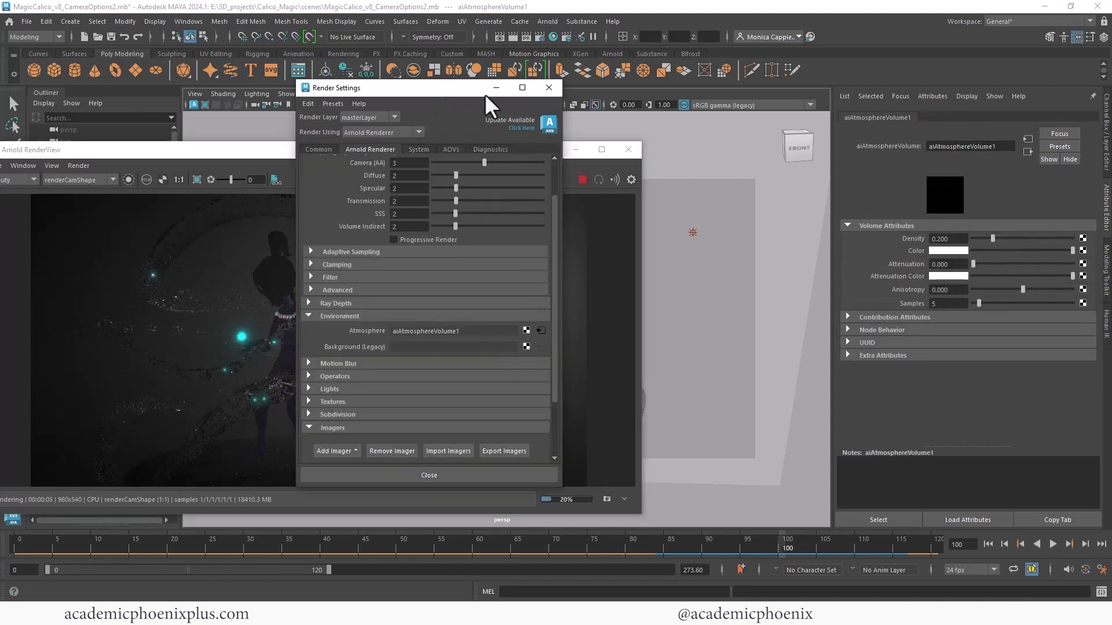
click(496, 88)
drag(997, 239, 1046, 244)
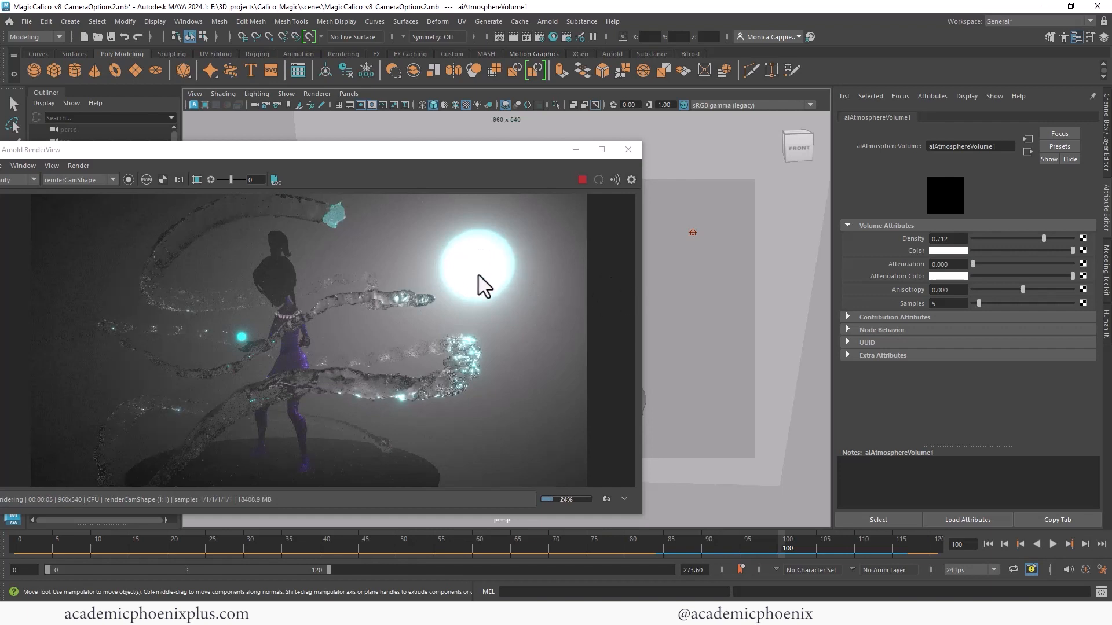
click(582, 179)
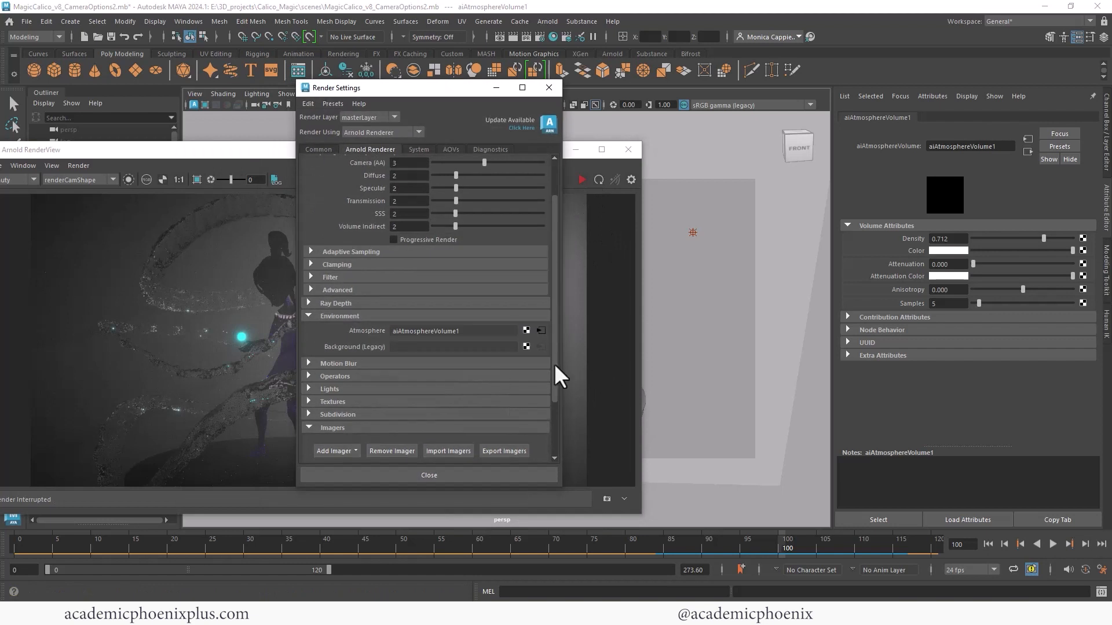
- Disable the Lens Effects imager and minimize the Render Settings to view the render without bloom and vignetting
drag(555, 365, 554, 418)
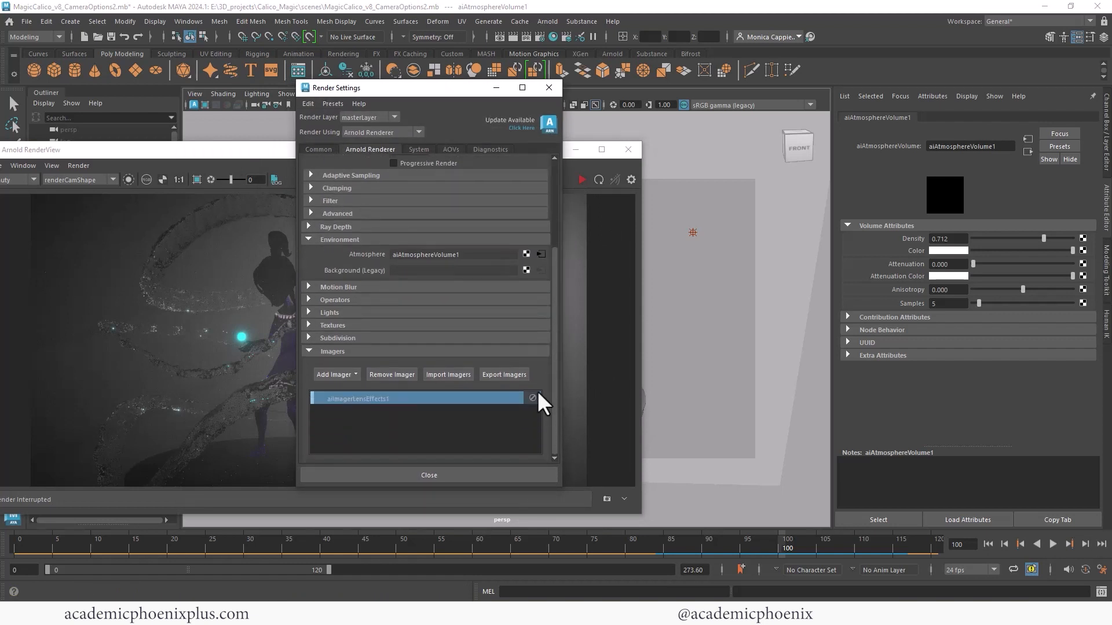
click(533, 400)
click(496, 88)
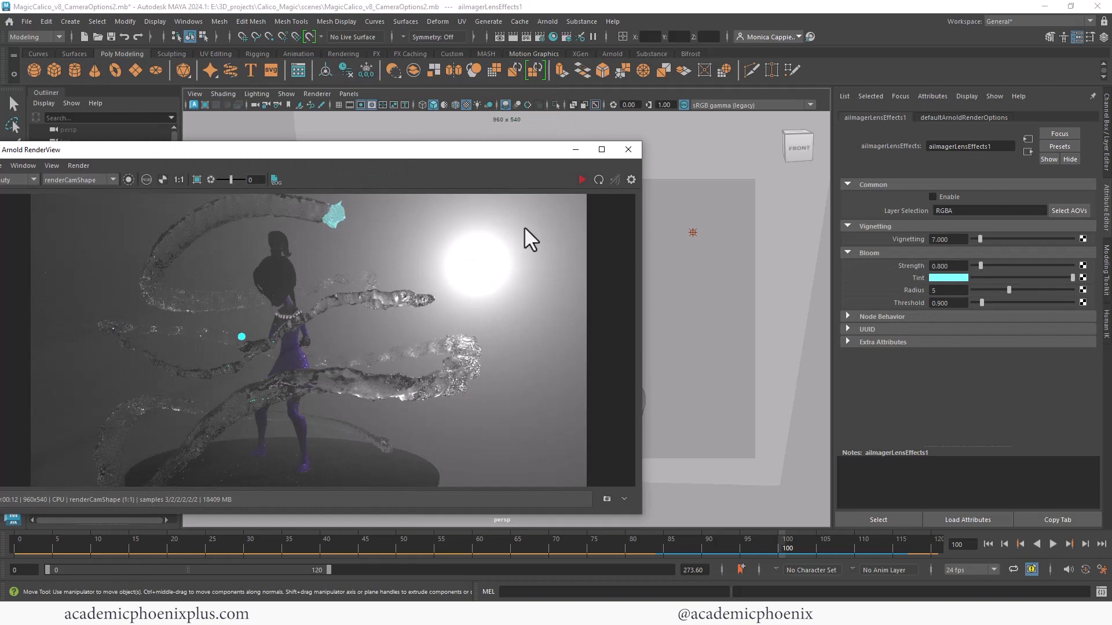
- Re-enable the Lens Effects imager with the Render Settings placed beside the RenderView, then minimize the Render Settings
click(696, 234)
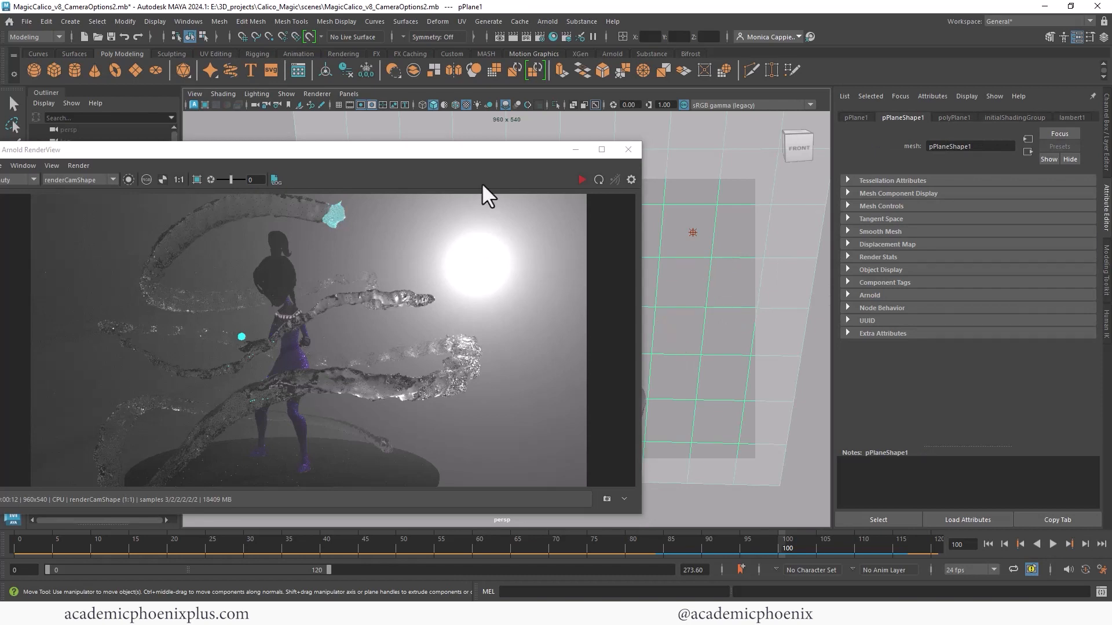
drag(509, 152, 526, 152)
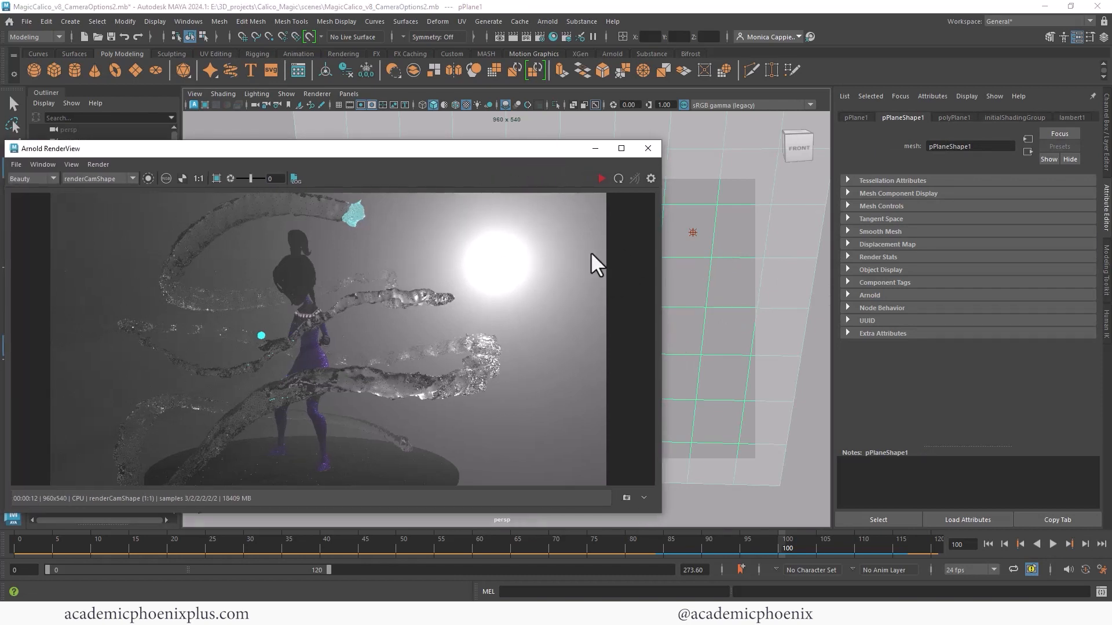
key(alt+Tab)
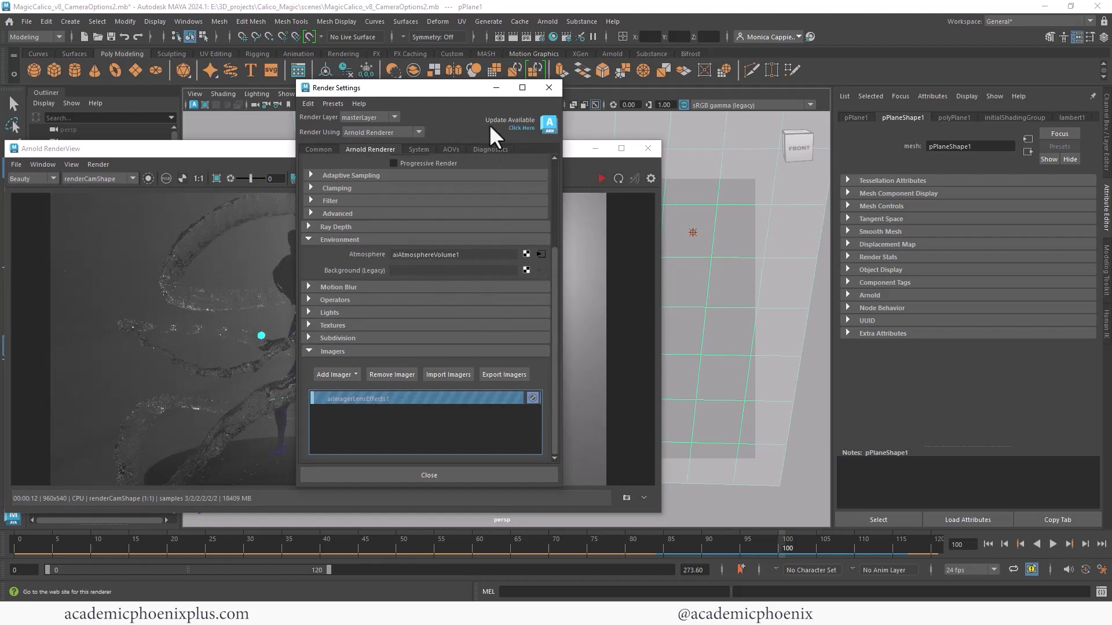
drag(473, 92, 762, 96)
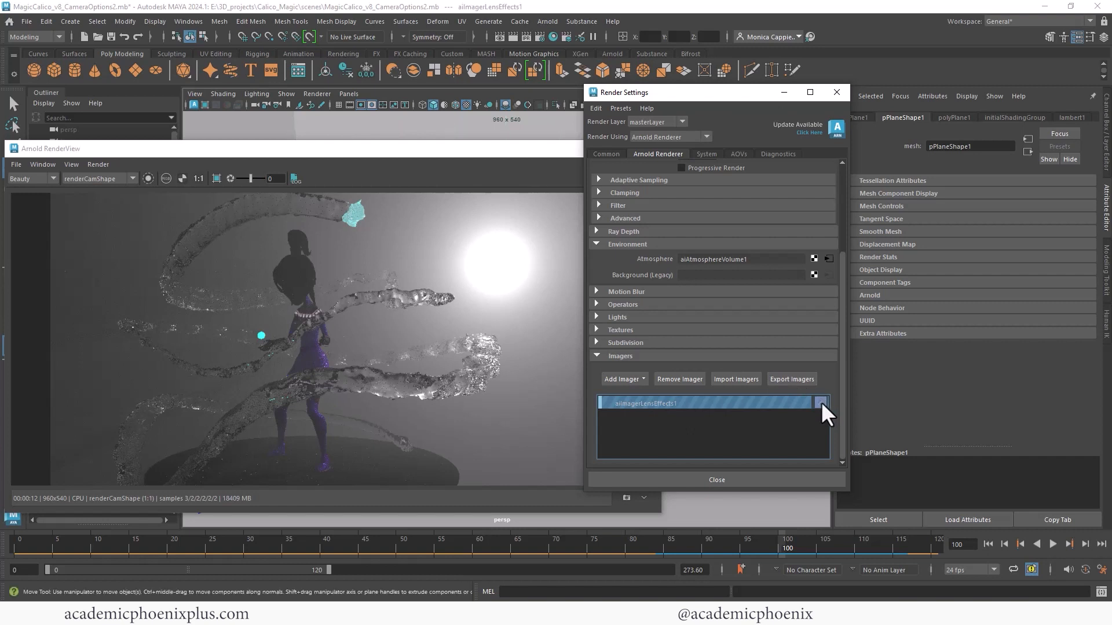
click(821, 402)
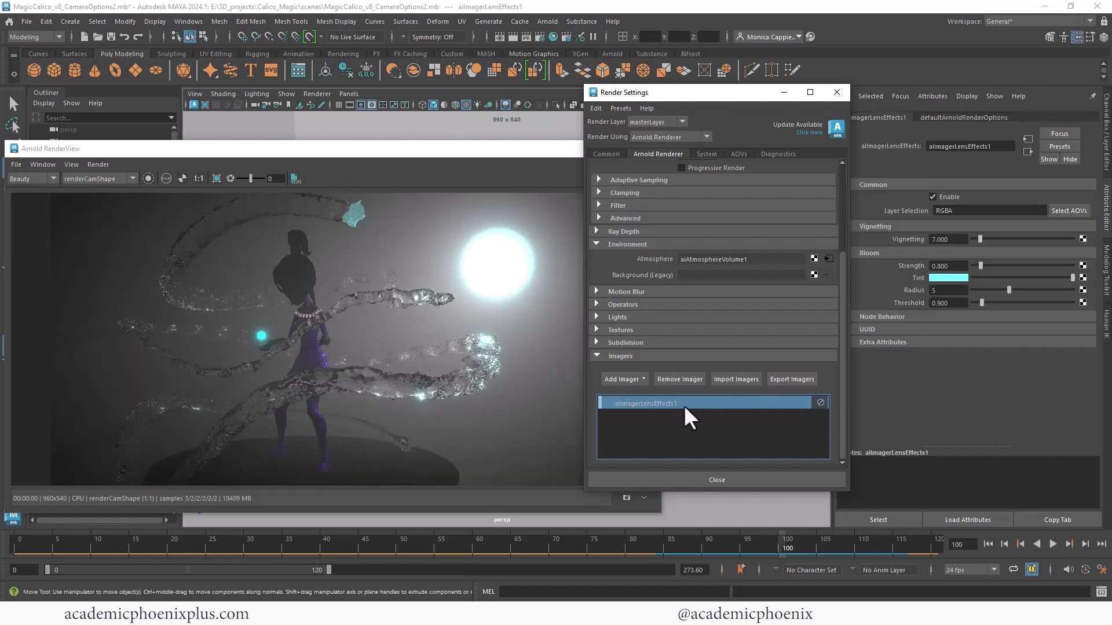
click(783, 92)
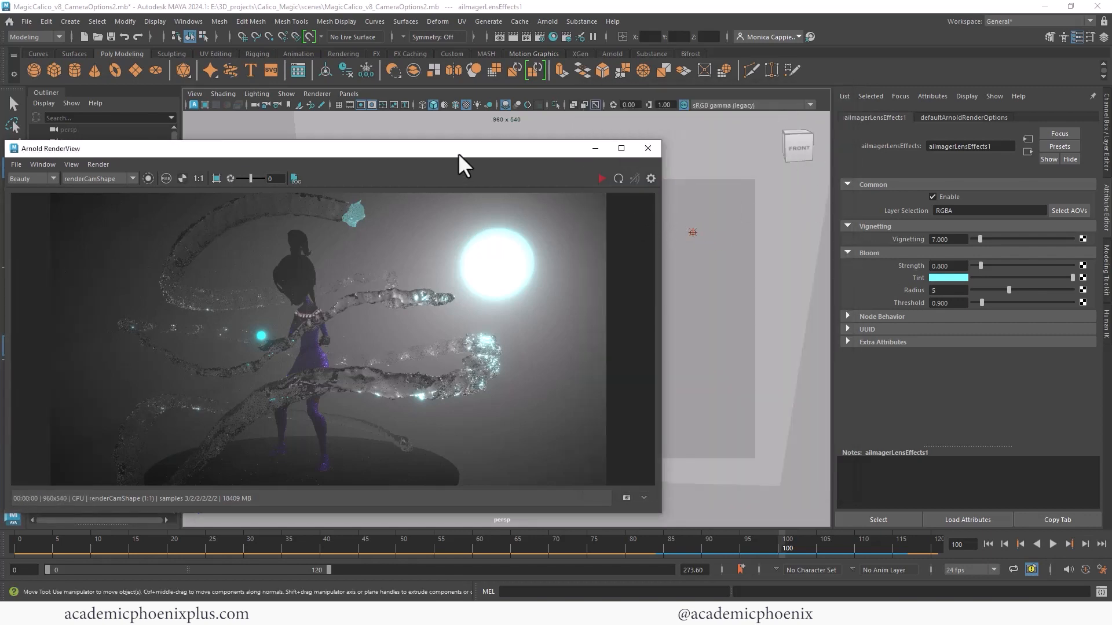
- Unhide aiSkyDomeLight1 with the RenderView moved clear of the Outliner, and stop the render once the scene is lit
drag(458, 154, 652, 165)
click(109, 257)
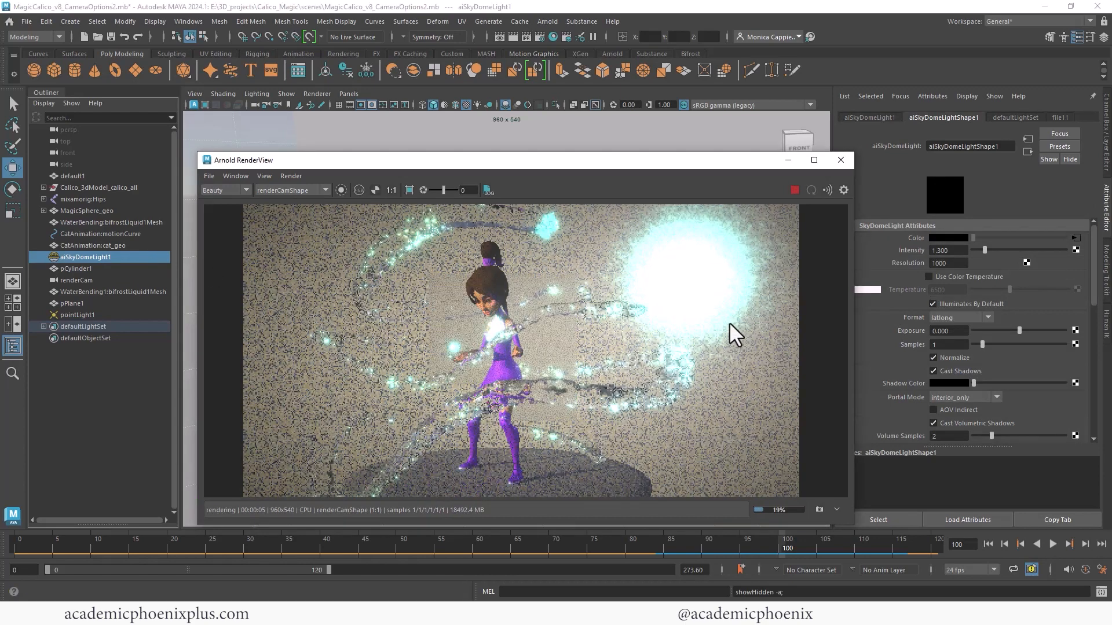
click(794, 190)
- Move the RenderView clear of the point light in the viewport, select only pointLight1 and delete it
drag(771, 166, 736, 303)
click(694, 232)
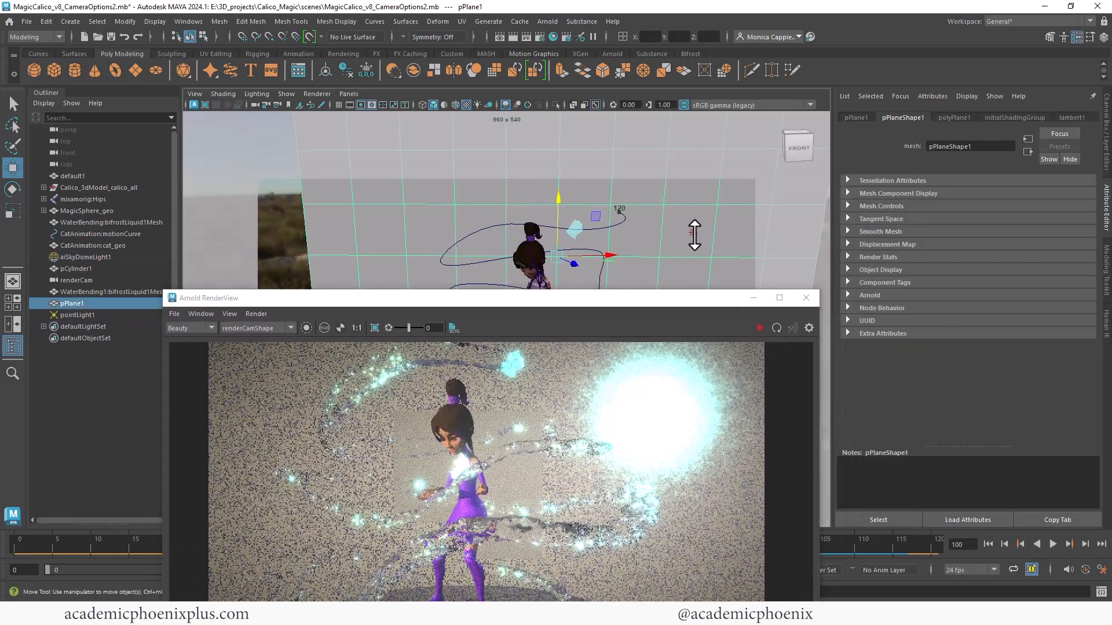
shift+click(694, 233)
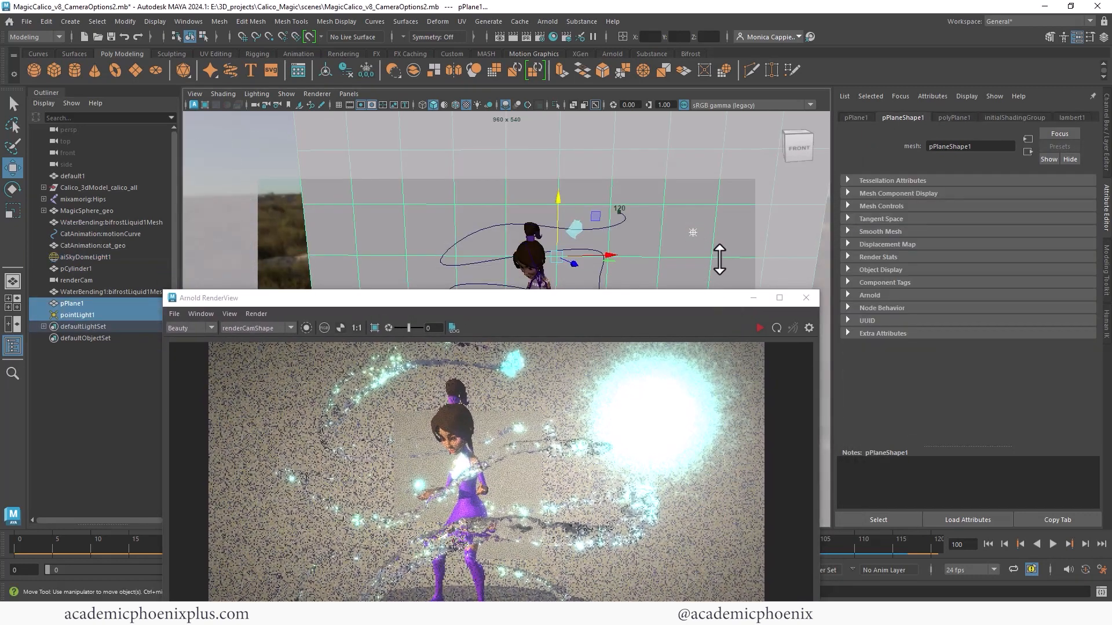
shift+click(719, 257)
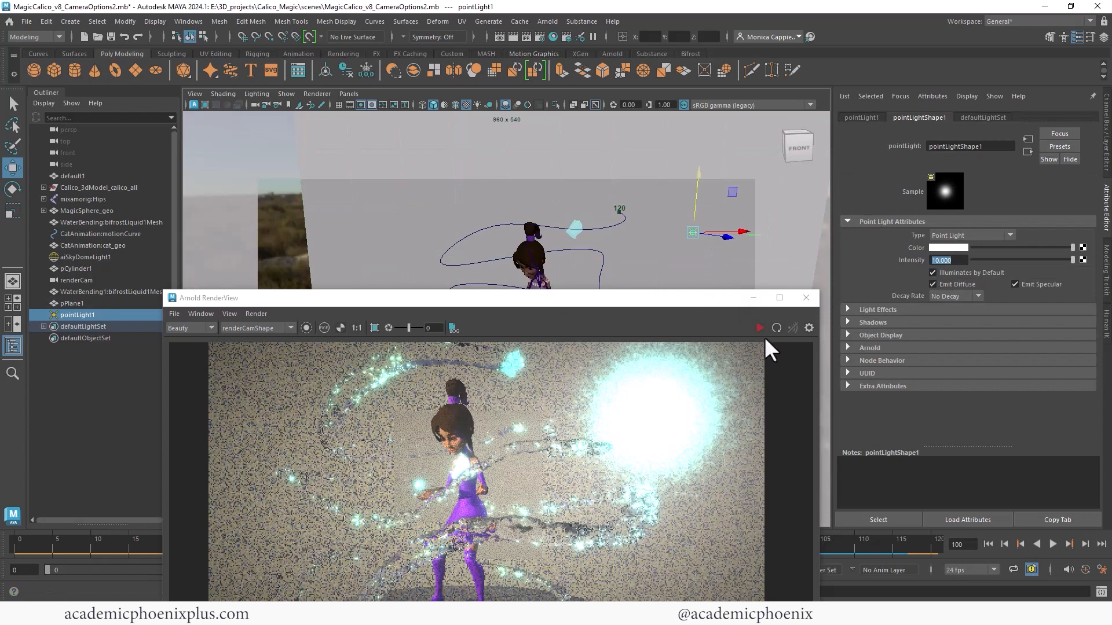
key(Delete)
drag(710, 302, 684, 176)
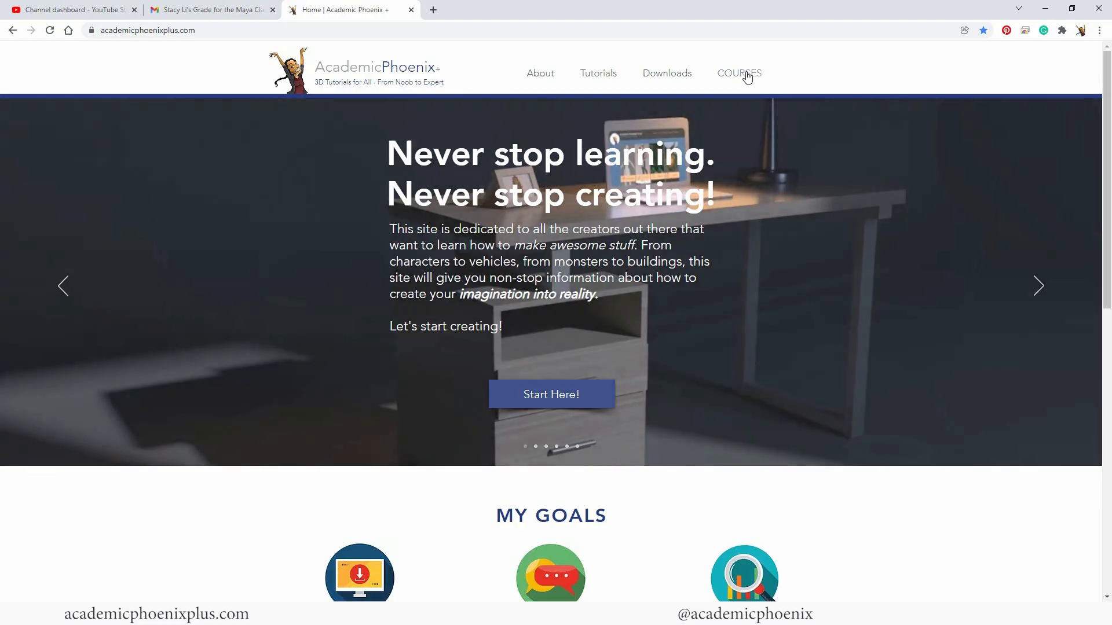
- In the browser, open the Academic Phoenix courses page and the Maya Beginner still life modeling and texturing course
click(742, 74)
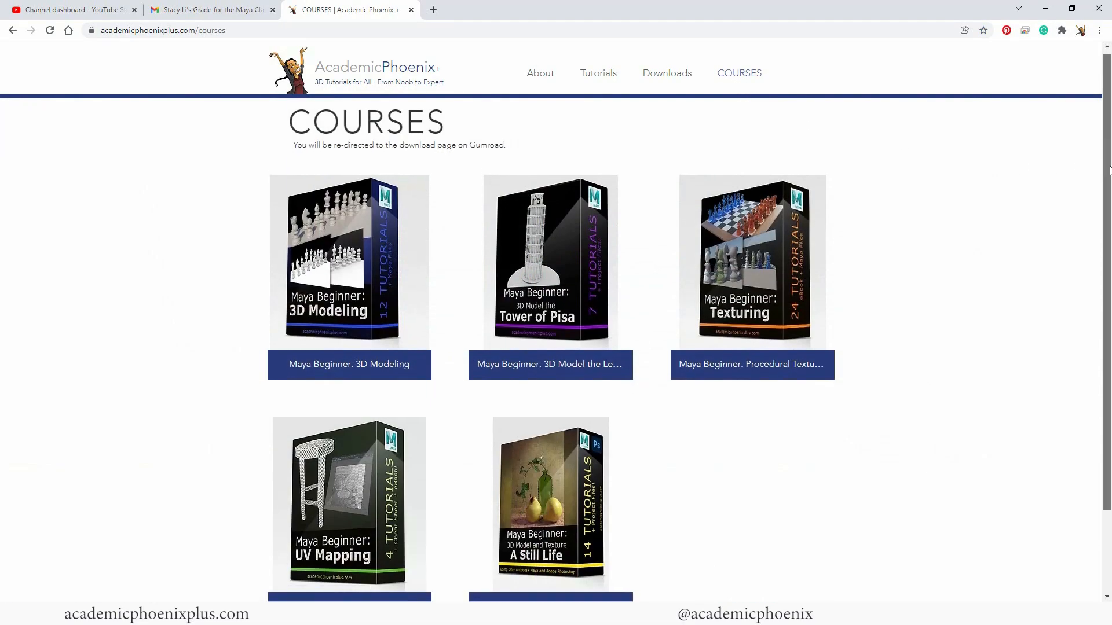
scroll(774, 336, down, 1)
click(550, 474)
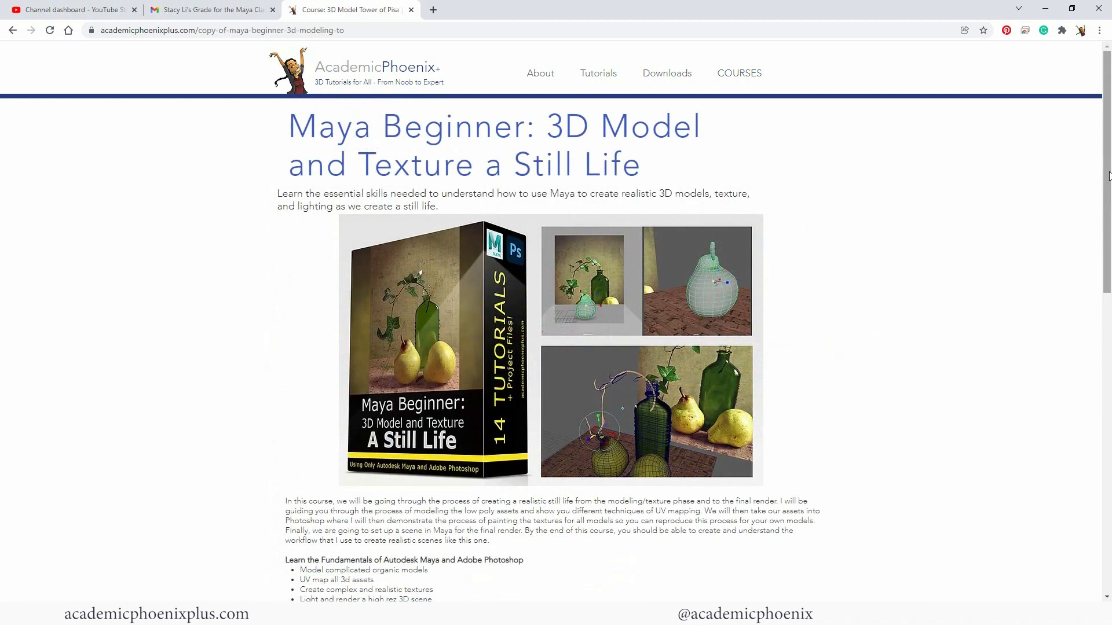
- Look over the still life course page, return to the course list and open the Maya Beginner: 3D Modeling course
drag(1109, 175, 1074, 177)
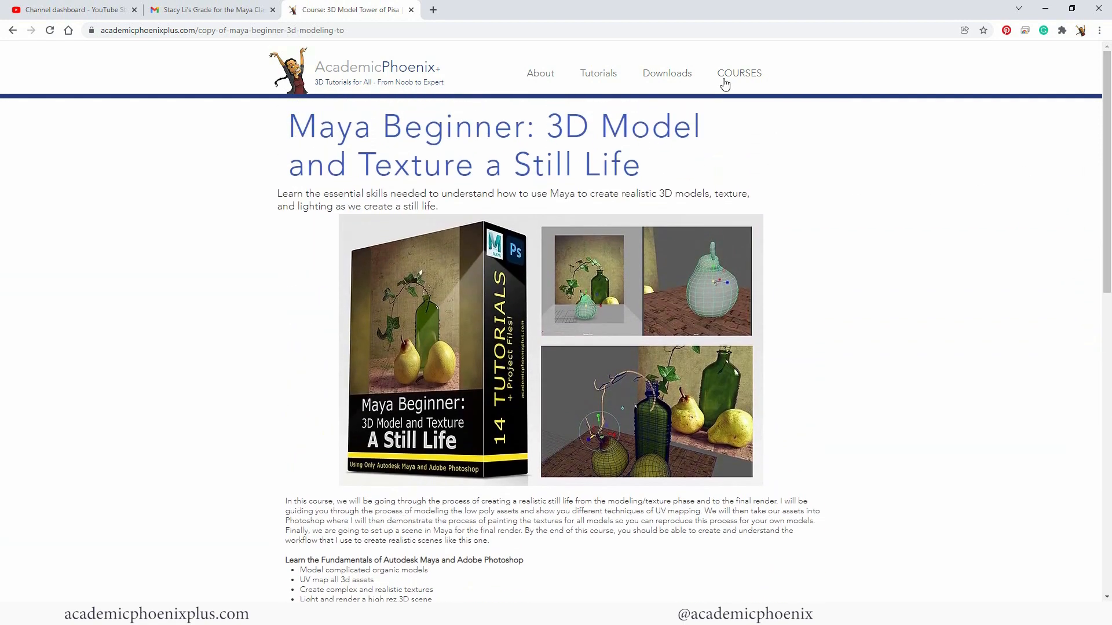
click(741, 76)
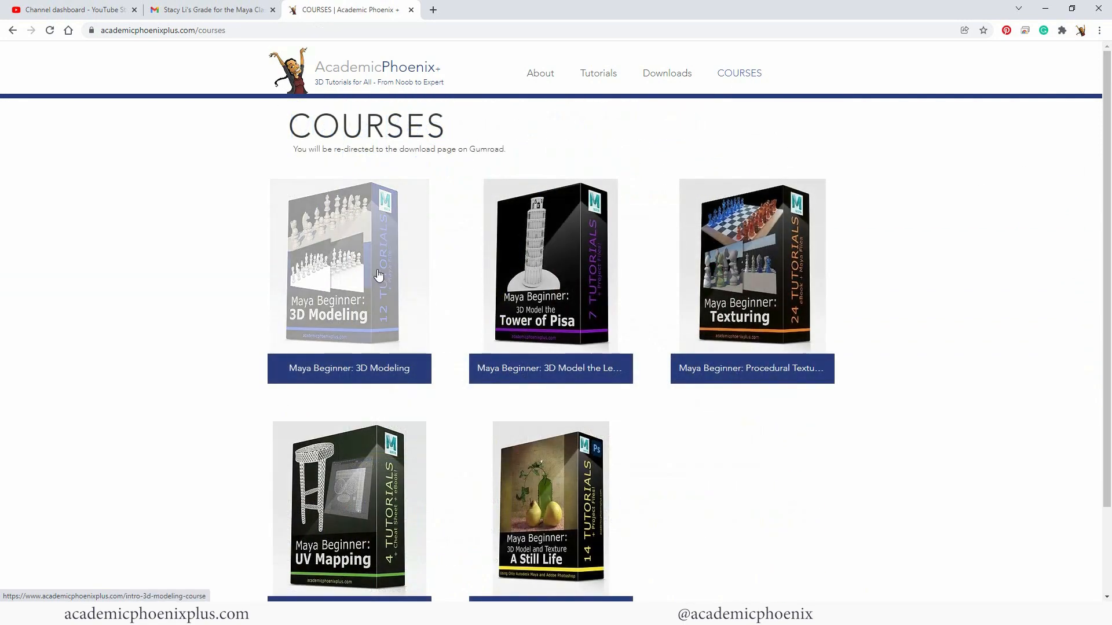
click(356, 266)
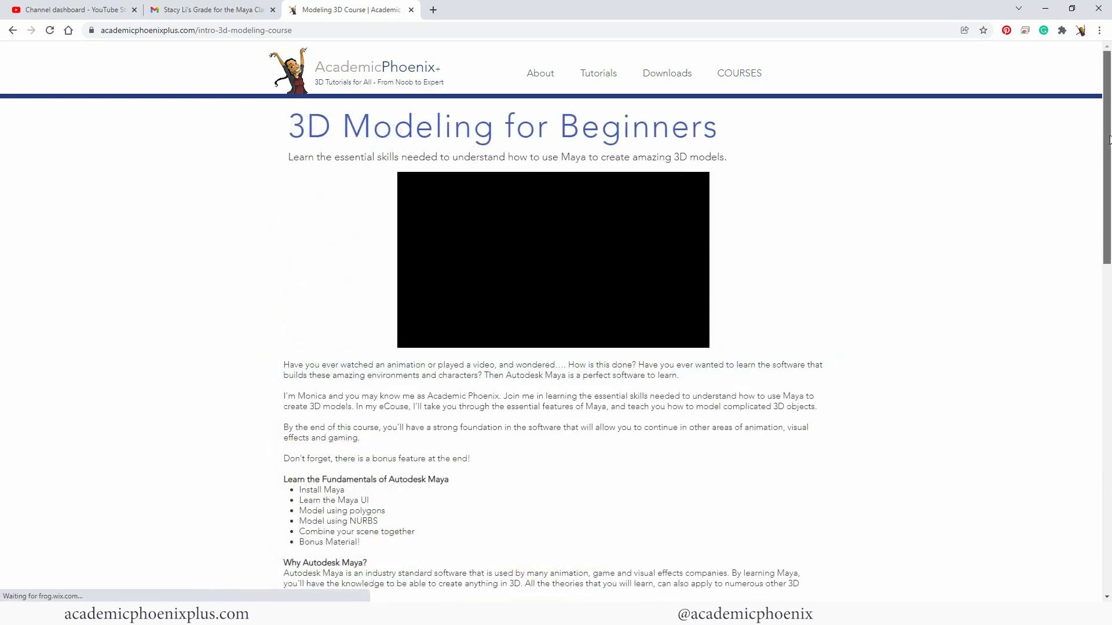